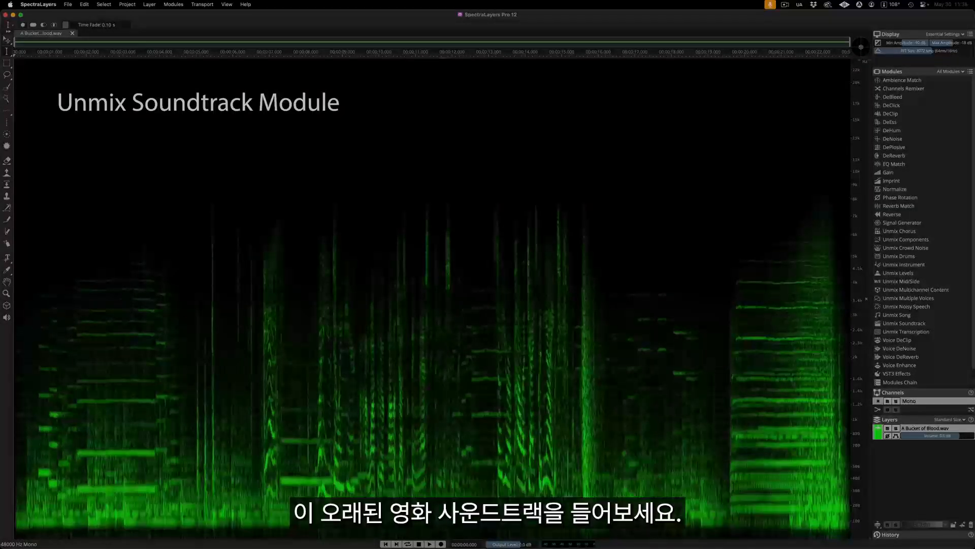
- Listen to the A Bucket of Blood soundtrack and split it into layers with Unmix Soundtrack at Best quality
{"action": "key", "text": "space"}
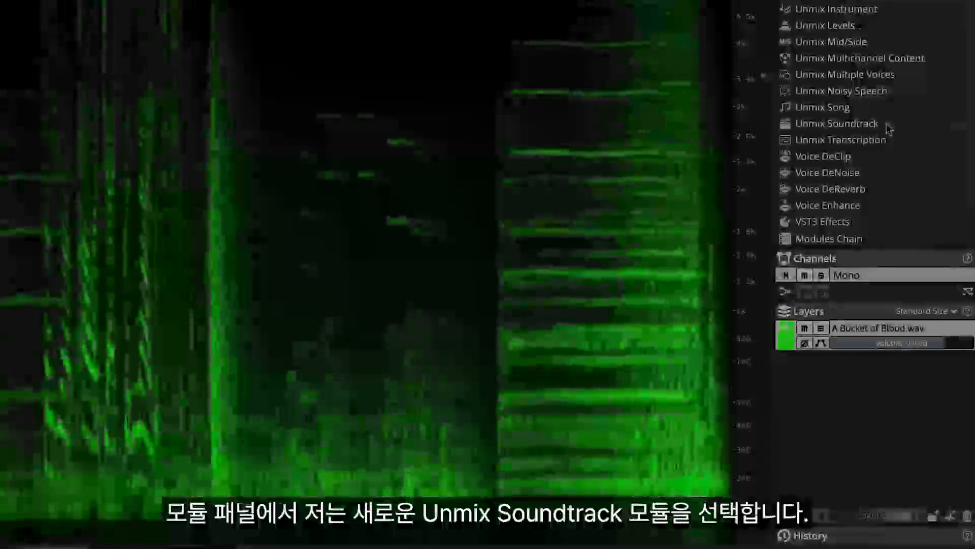
{"action": "left_click", "coordinate": [912, 240]}
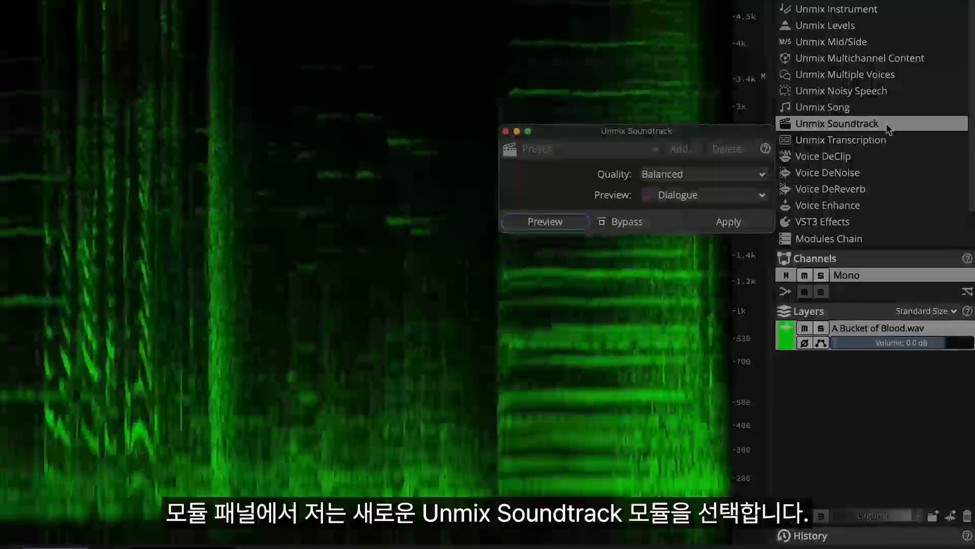
{"action": "left_click", "coordinate": [762, 195]}
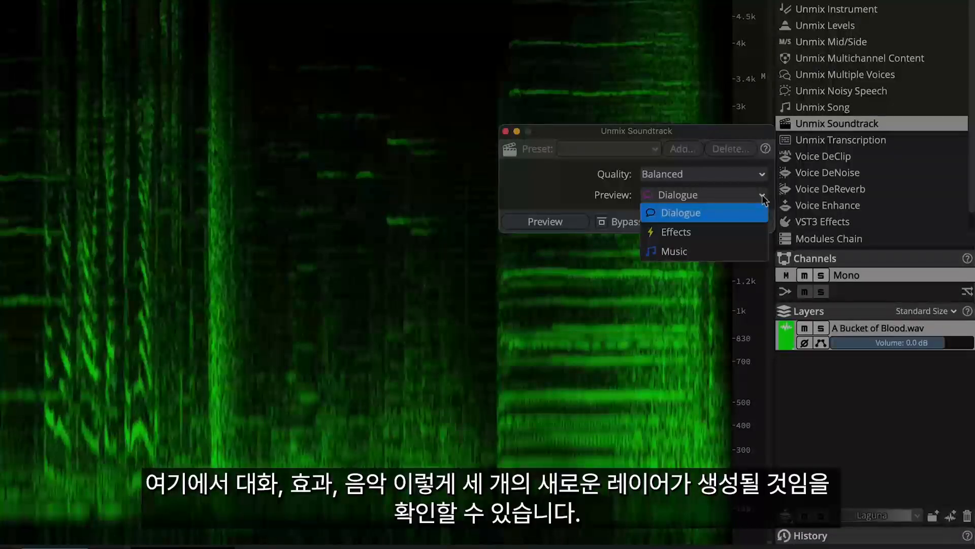
{"action": "left_click", "coordinate": [762, 174]}
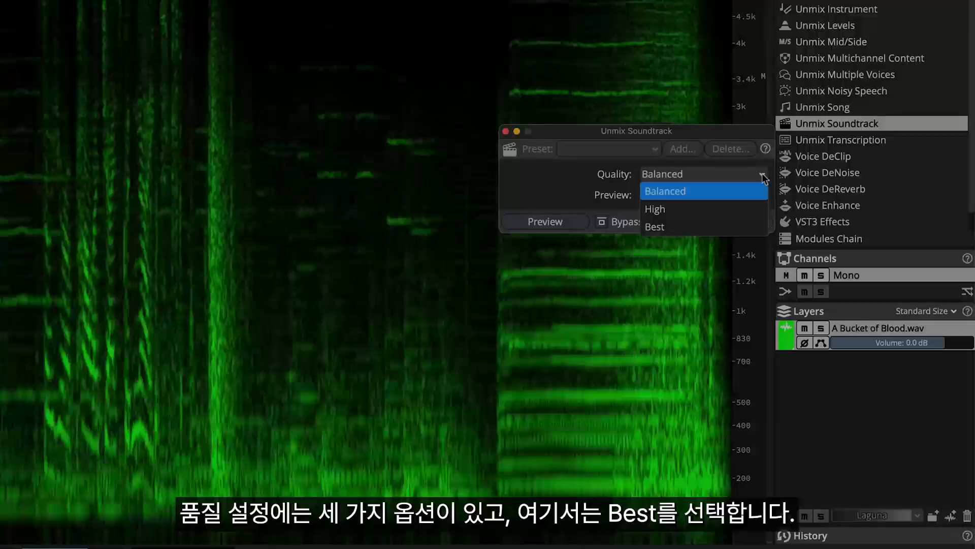
{"action": "left_click", "coordinate": [756, 231]}
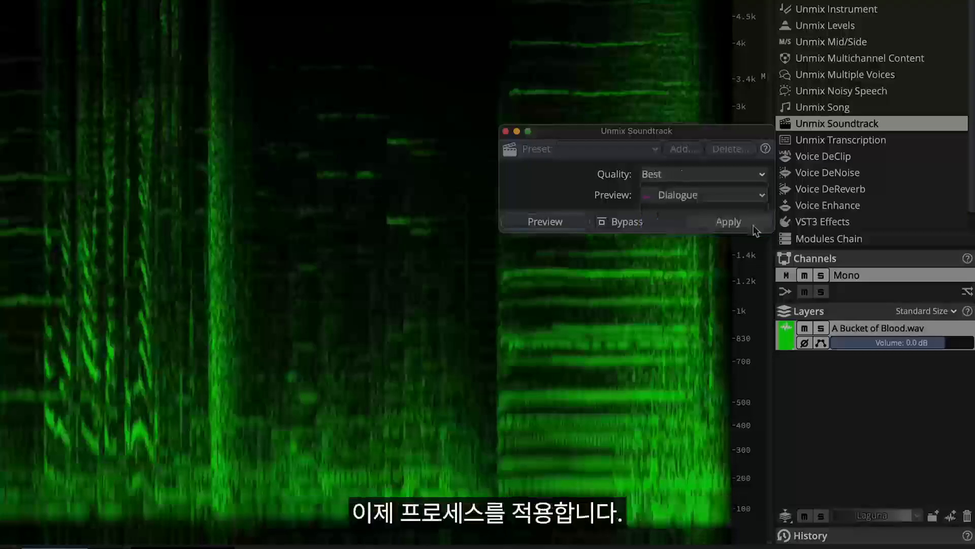
{"action": "left_click", "coordinate": [754, 224]}
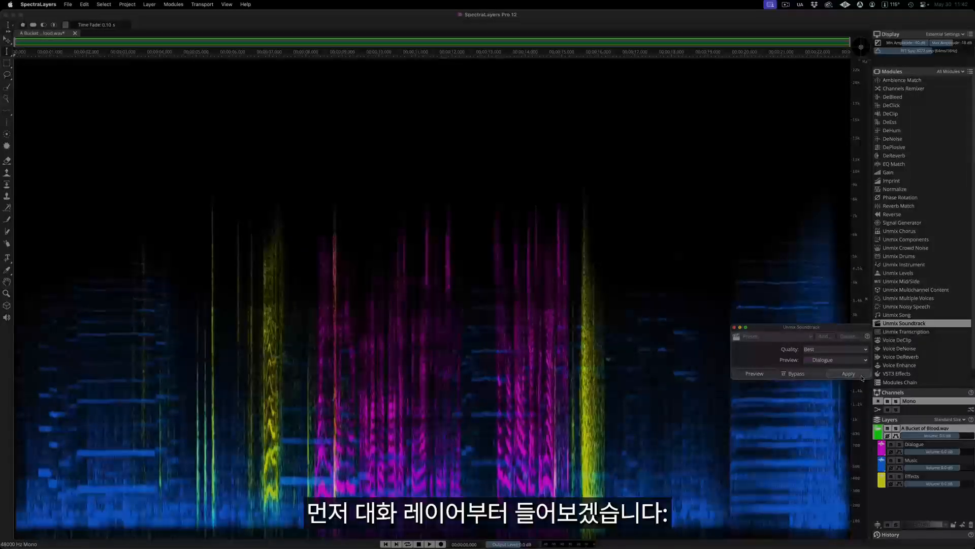
- Solo and play the unmixed Dialogue, Music and Effects layers one after another
{"action": "left_click", "coordinate": [900, 444]}
{"action": "key", "text": "space"}
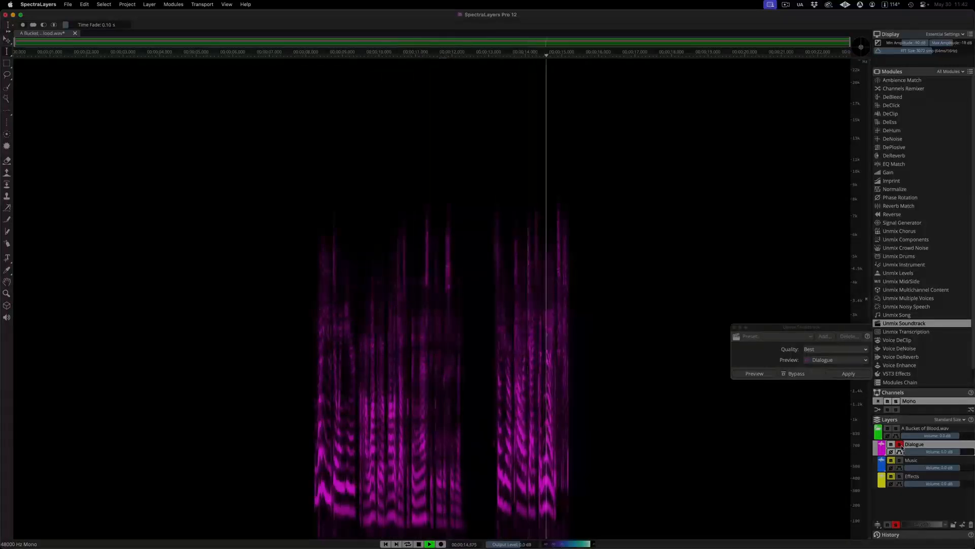
{"action": "left_click", "coordinate": [899, 460]}
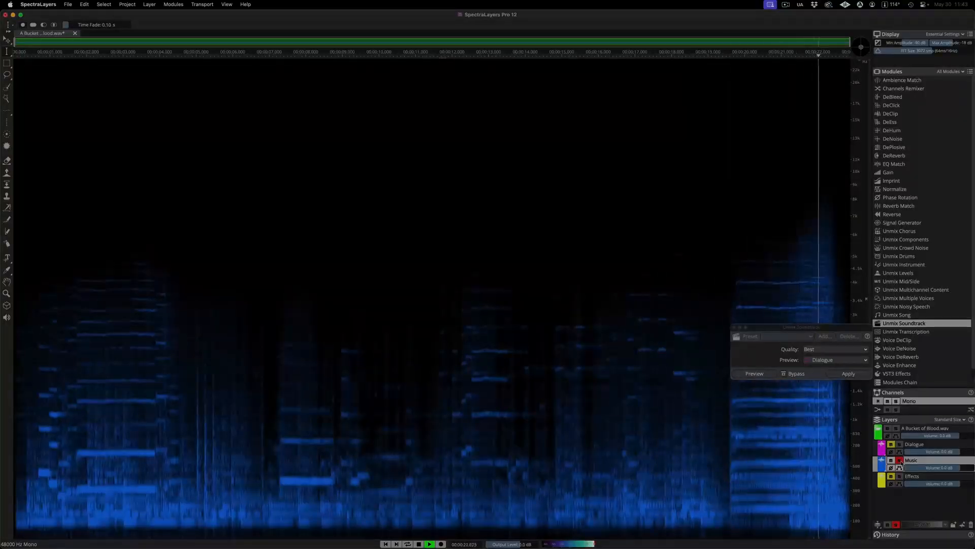
{"action": "left_click", "coordinate": [900, 476]}
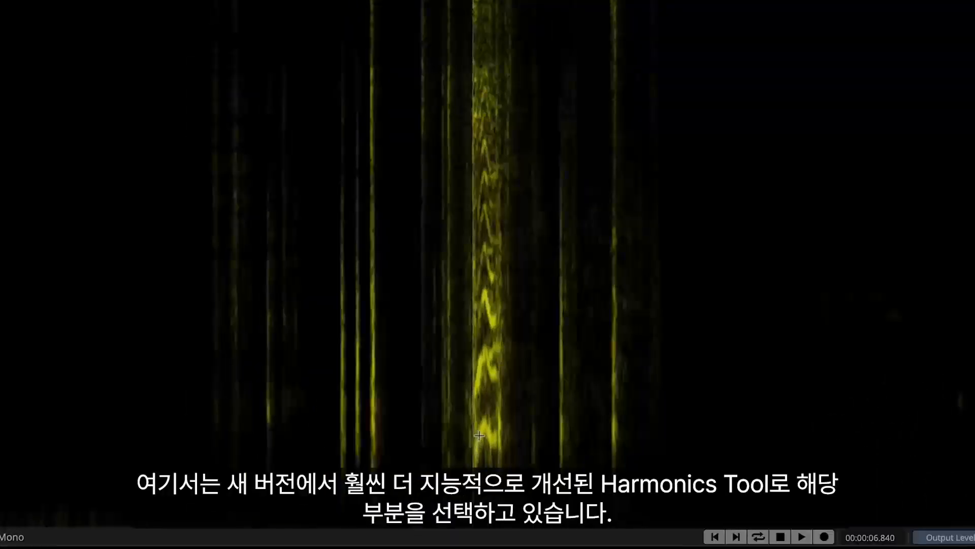
- Select the wavy harmonic sound near 7 s in the Effects layer with the Harmonics tool and cut it to the Dialogue layer
{"action": "mouse_move", "coordinate": [479, 436]}
{"action": "left_mouse_down"}
{"action": "mouse_move", "coordinate": [498, 463]}
{"action": "mouse_move", "coordinate": [499, 413]}
{"action": "left_mouse_up"}
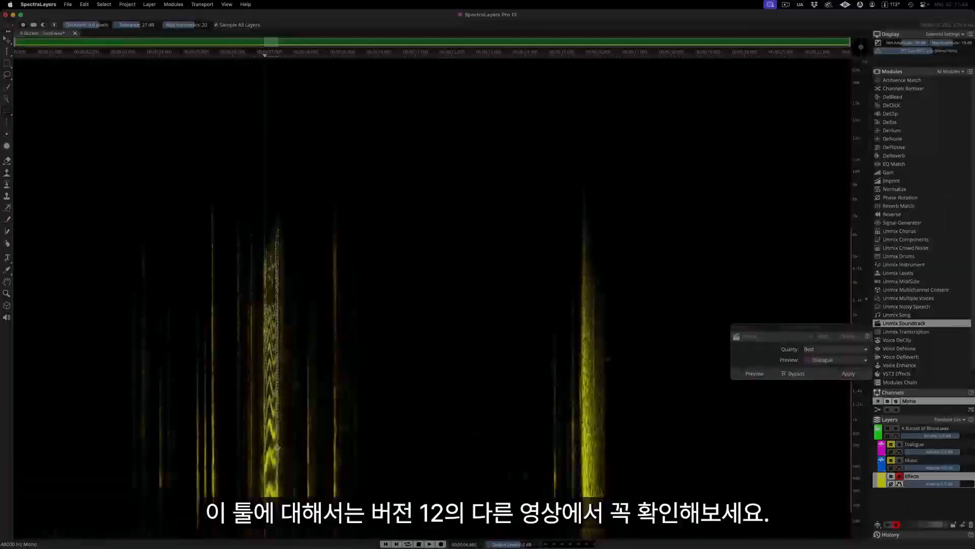
{"action": "key", "text": "space"}
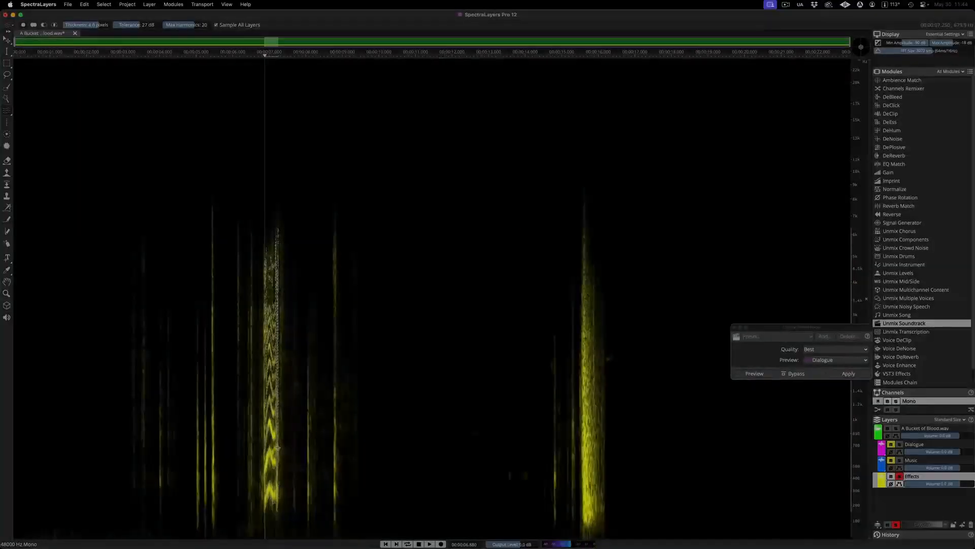
{"action": "key", "text": "space"}
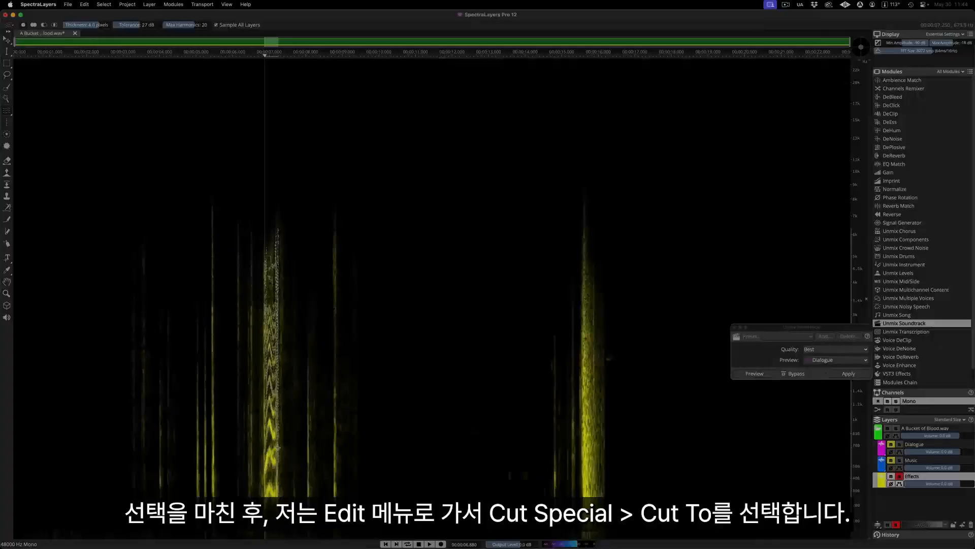
{"action": "left_click", "coordinate": [88, 4]}
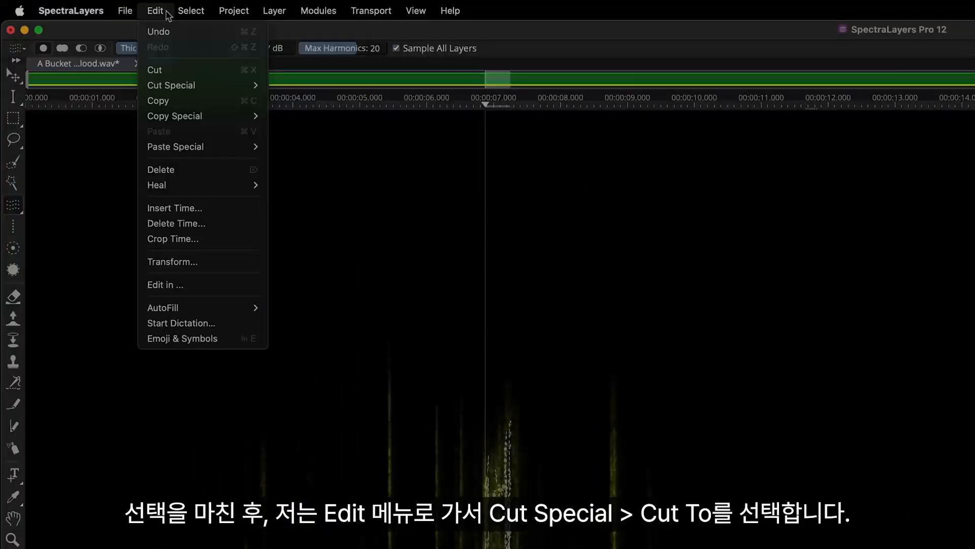
{"action": "mouse_move", "coordinate": [206, 85]}
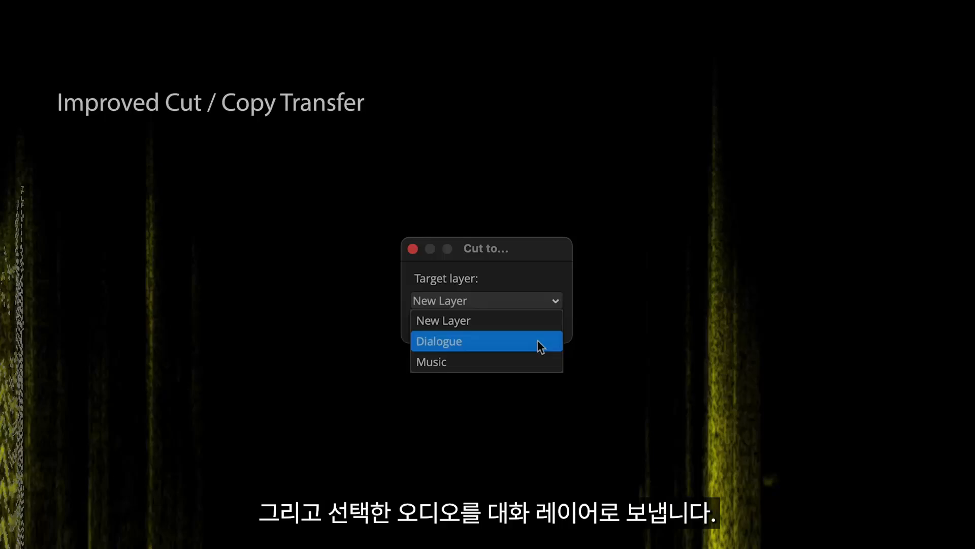
{"action": "left_click", "coordinate": [538, 340]}
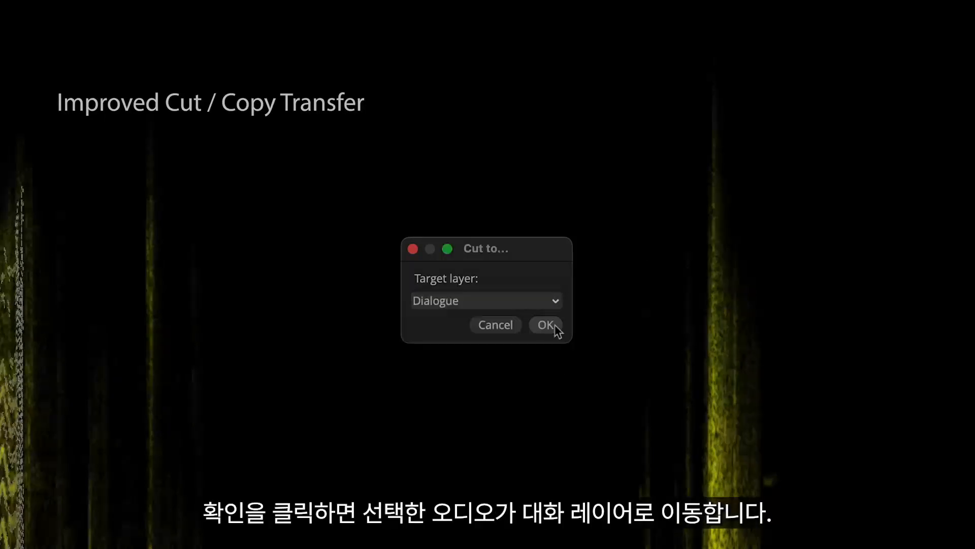
{"action": "left_click", "coordinate": [553, 325]}
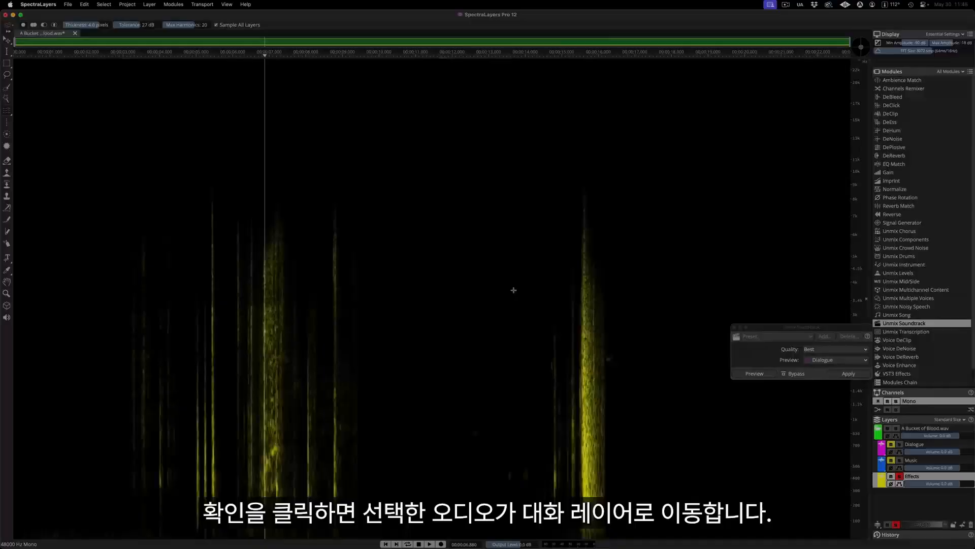
- Solo the Dialogue layer and play the passage around 7 s containing the transferred sound
{"action": "left_click", "coordinate": [901, 446]}
{"action": "key", "text": "space"}
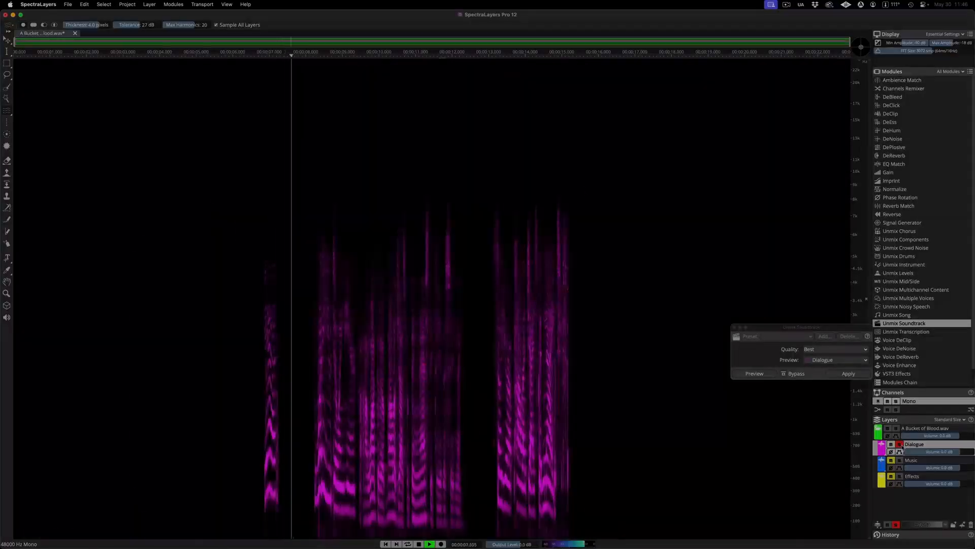
{"action": "key", "text": "space"}
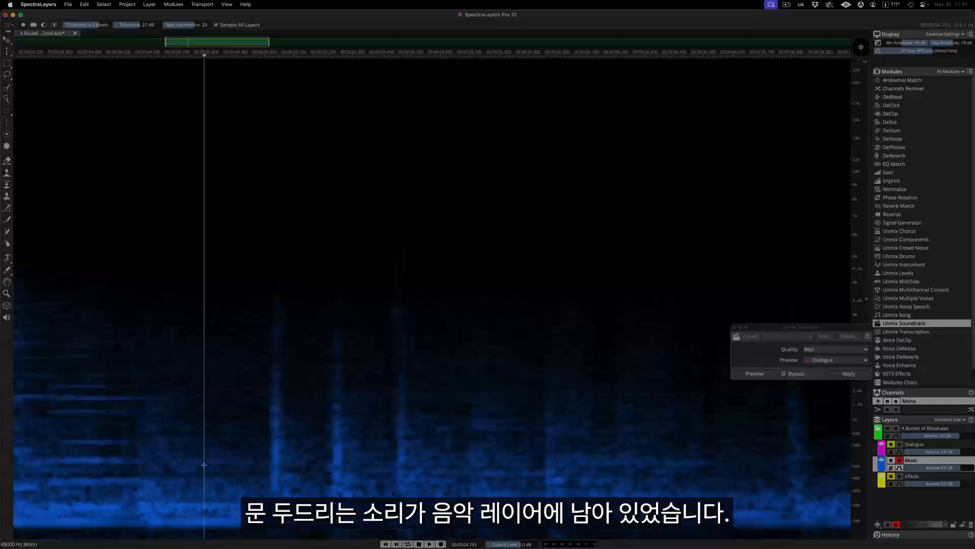
- Play the soloed Music layer around 5 s to check for door knocks left in it
{"action": "key", "text": "space"}
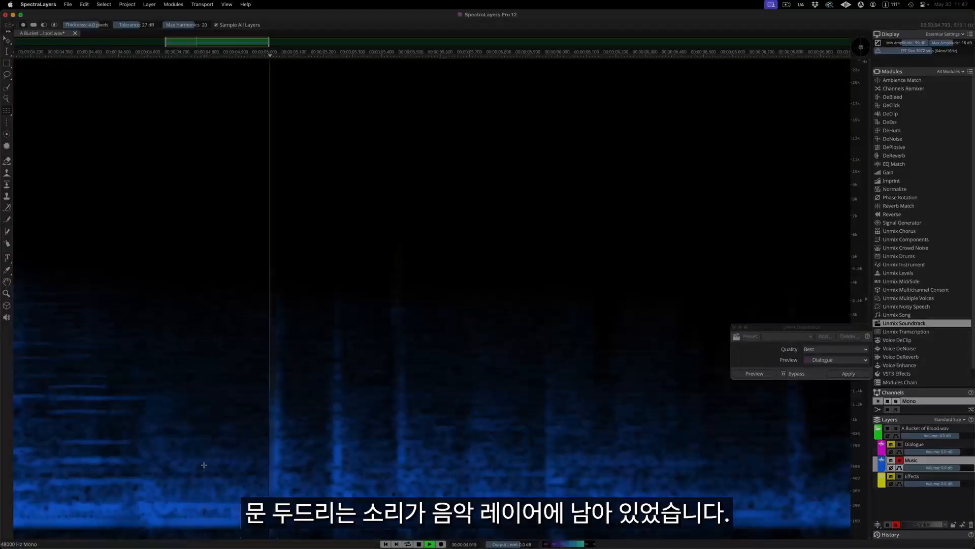
{"action": "key", "text": "space"}
{"action": "key", "text": "space"}
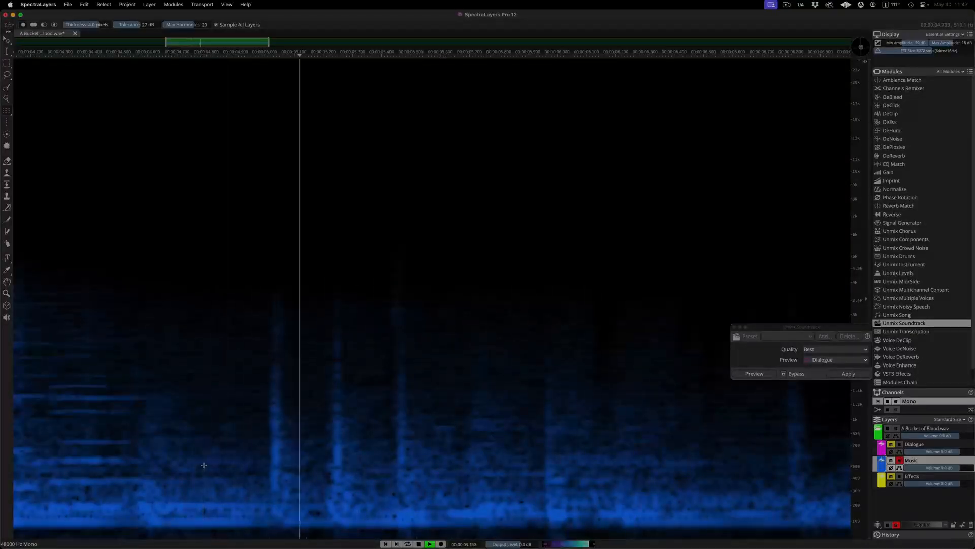
{"action": "key", "text": "space"}
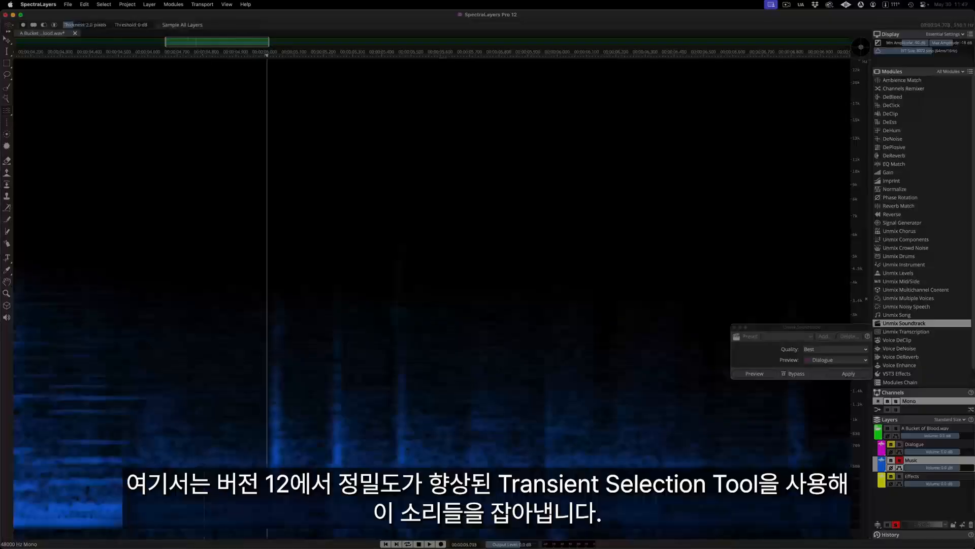
- Select the three door knocks between about 5.0 and 5.5 s in the Music layer with the Transient Selection tool and cut them to the Effects layer
{"action": "left_click_drag", "start_coordinate": [269, 293], "coordinate": [277, 203]}
{"action": "left_click_drag", "start_coordinate": [335, 460], "coordinate": [335, 203]}
{"action": "left_click_drag", "start_coordinate": [400, 293], "coordinate": [405, 204]}
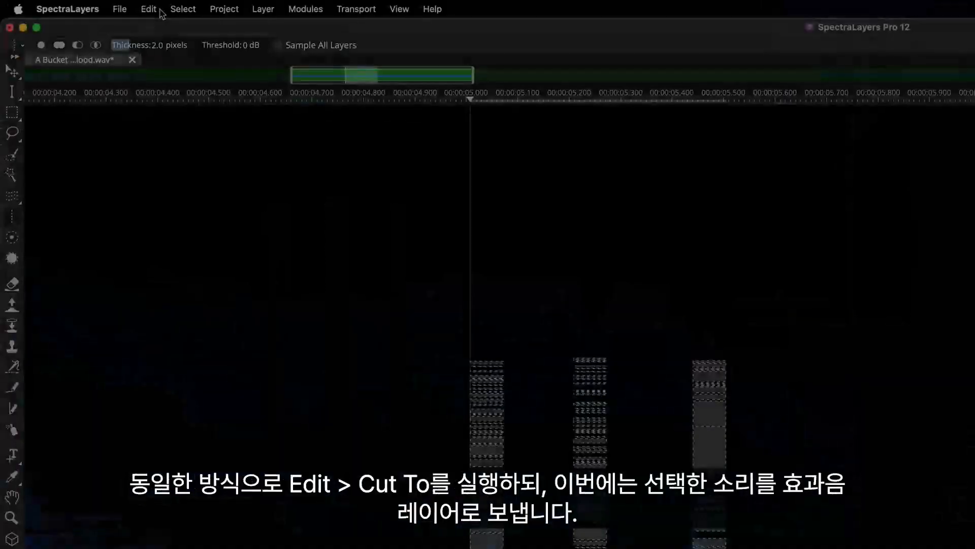
{"action": "left_click", "coordinate": [149, 9]}
{"action": "mouse_move", "coordinate": [193, 80]}
{"action": "left_click", "coordinate": [304, 82]}
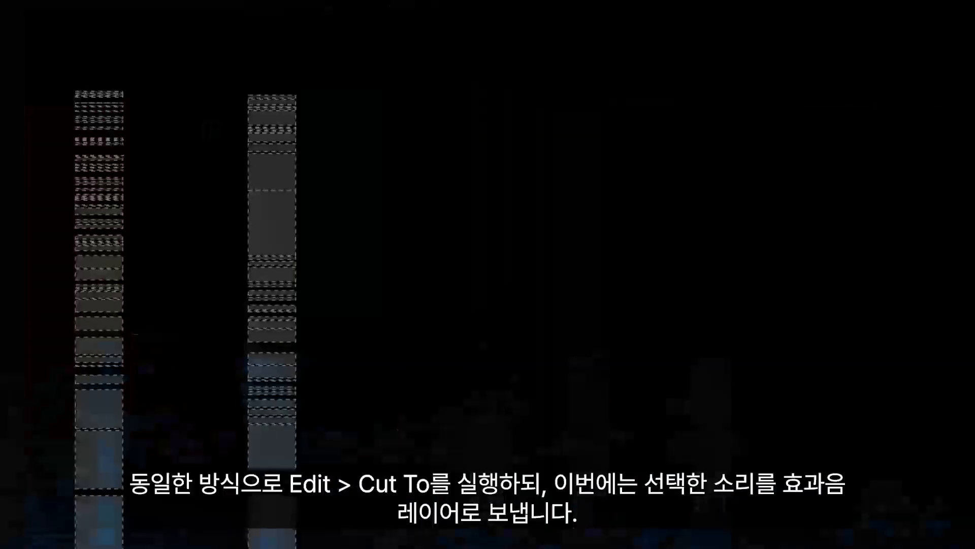
{"action": "left_click", "coordinate": [544, 286]}
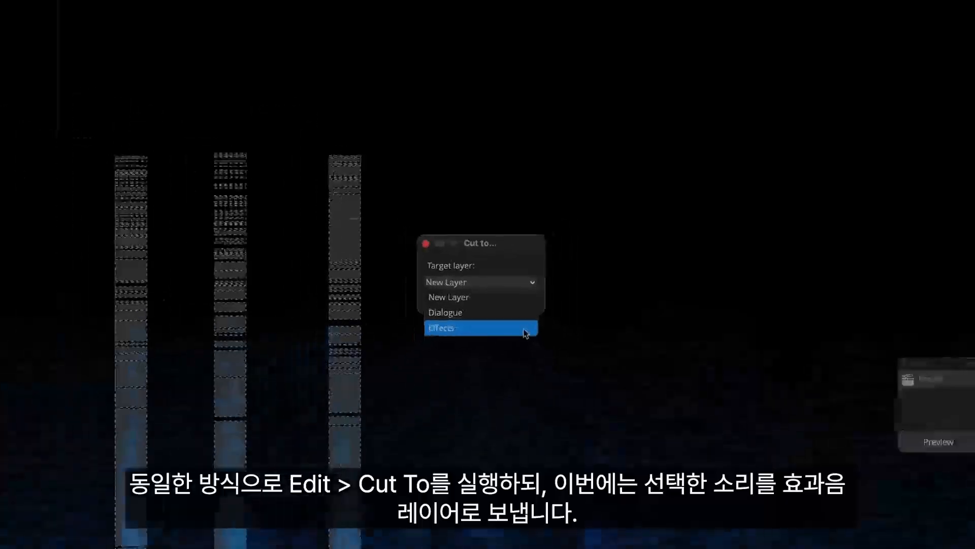
{"action": "left_click", "coordinate": [542, 357]}
{"action": "left_click", "coordinate": [544, 315]}
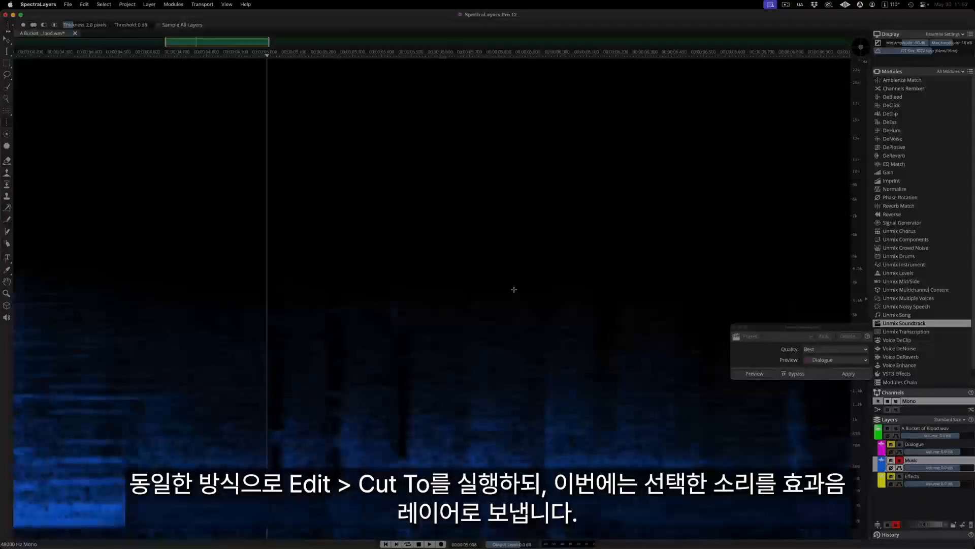
- Play the Music layer from about 5 s without the knocks and turn off its solo
{"action": "key", "text": "space"}
{"action": "key", "text": "space"}
{"action": "left_click", "coordinate": [900, 461]}
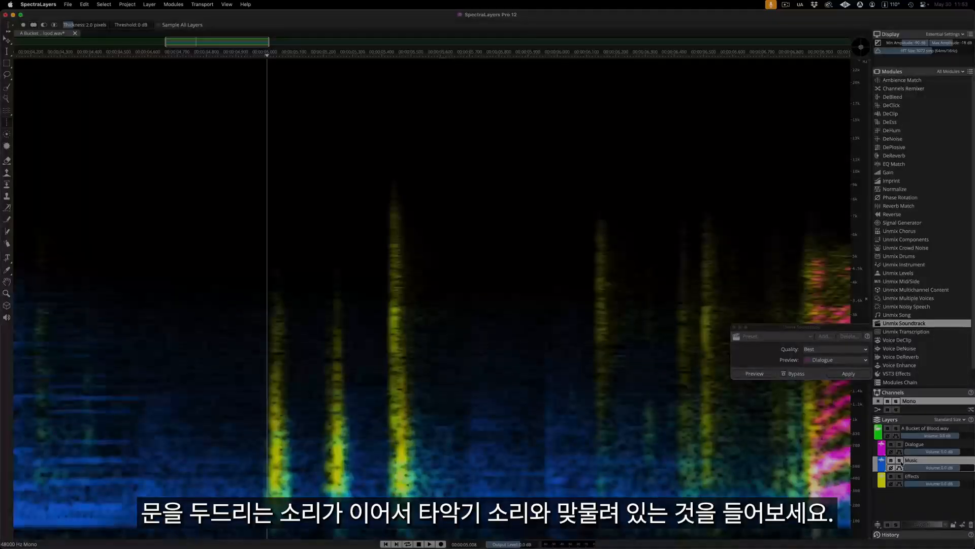
- Play the knock passage with all layers together, and toggle the Music layer's solo for comparison
{"action": "key", "text": "space"}
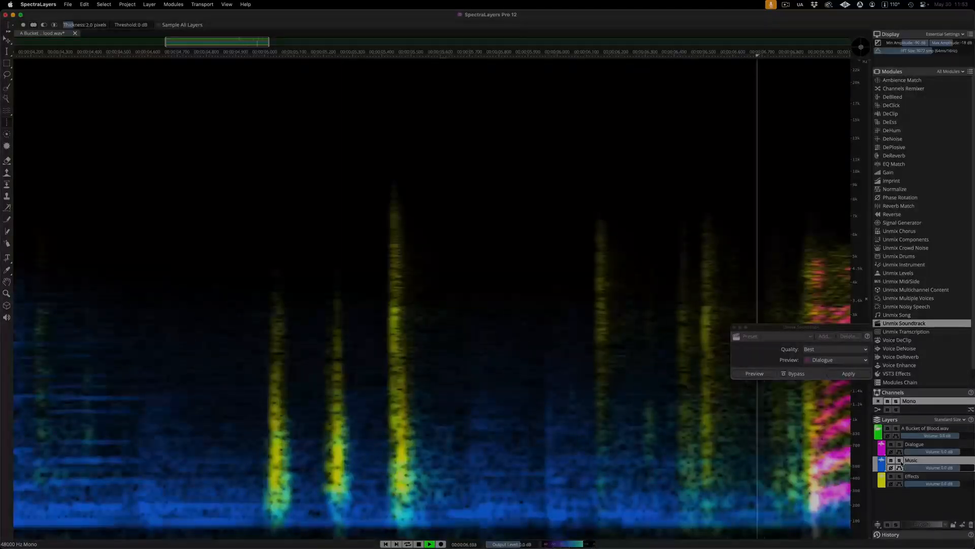
{"action": "key", "text": "space"}
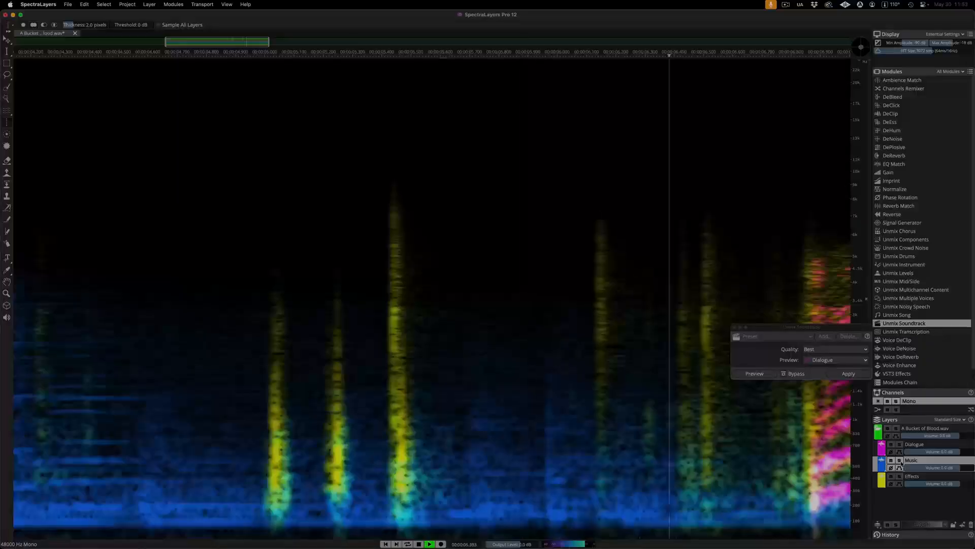
{"action": "key", "text": "space"}
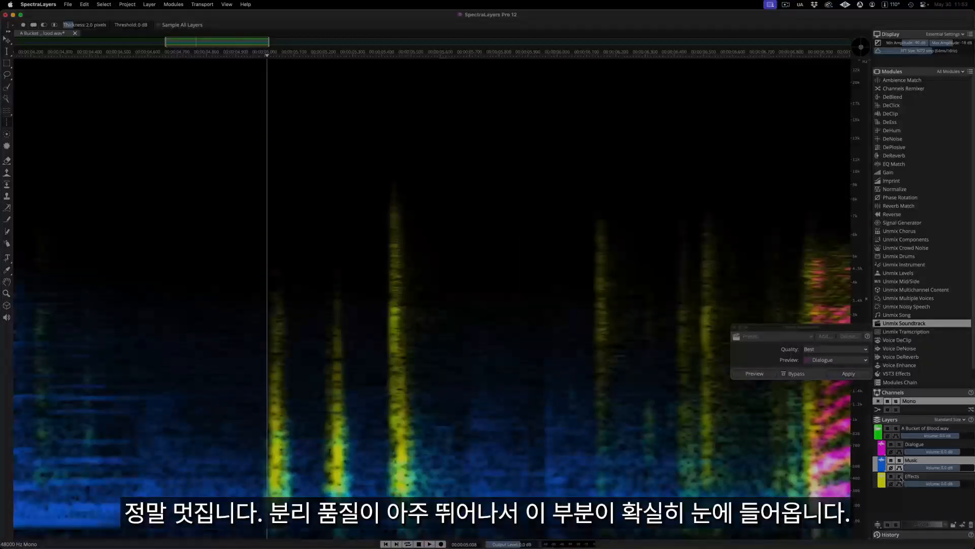
{"action": "left_click", "coordinate": [899, 460]}
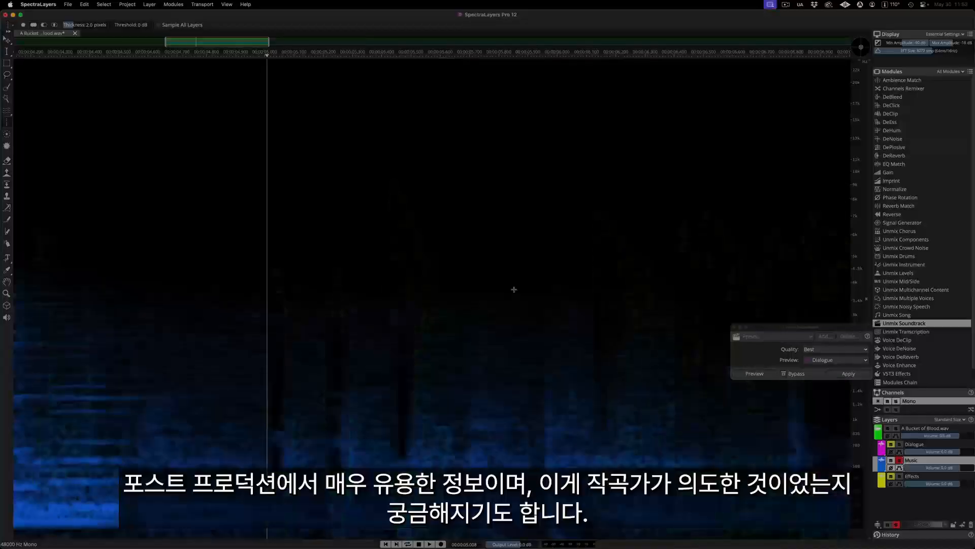
{"action": "left_click", "coordinate": [900, 460]}
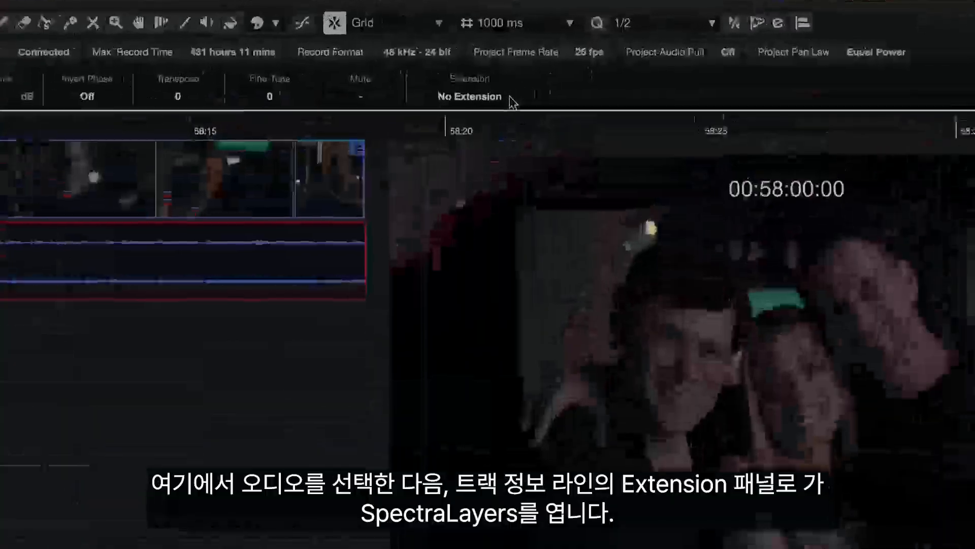
- In Nuendo, assign the SpectraLayers extension to the selected soundtrack audio event and enlarge its editor
{"action": "left_click", "coordinate": [569, 66]}
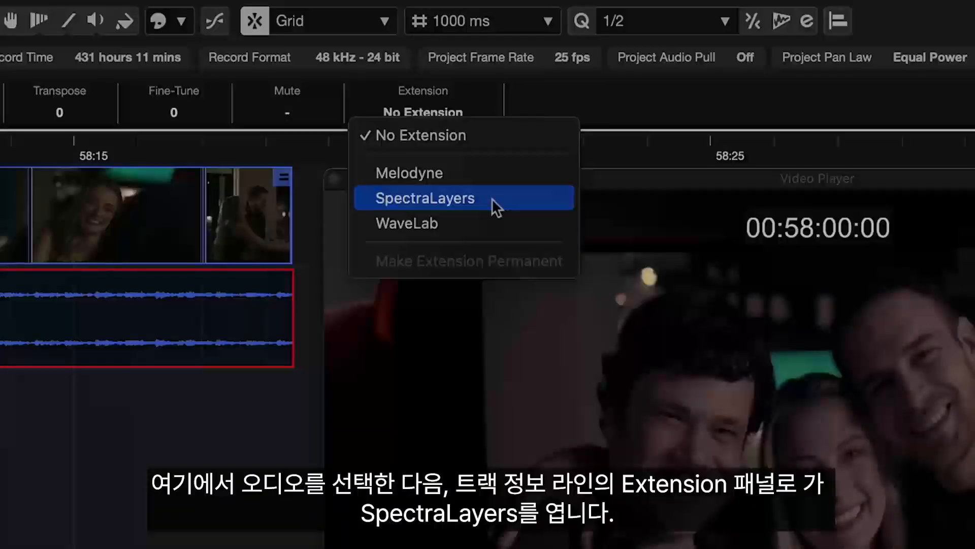
{"action": "left_click", "coordinate": [492, 198]}
{"action": "left_click_drag", "start_coordinate": [436, 381], "coordinate": [437, 172]}
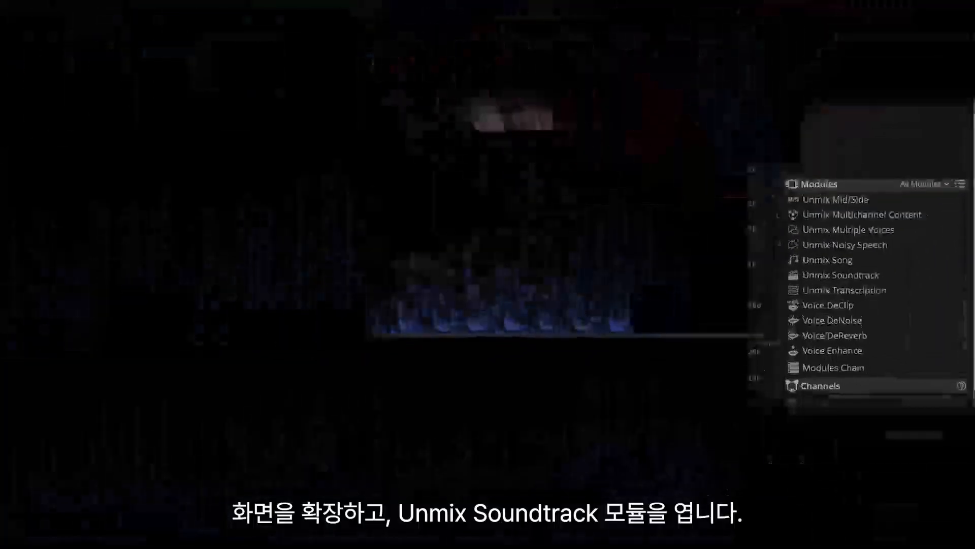
- Apply Unmix Soundtrack at Best quality to split the event into Dialogue, Effects and Music layers
{"action": "left_click", "coordinate": [930, 352]}
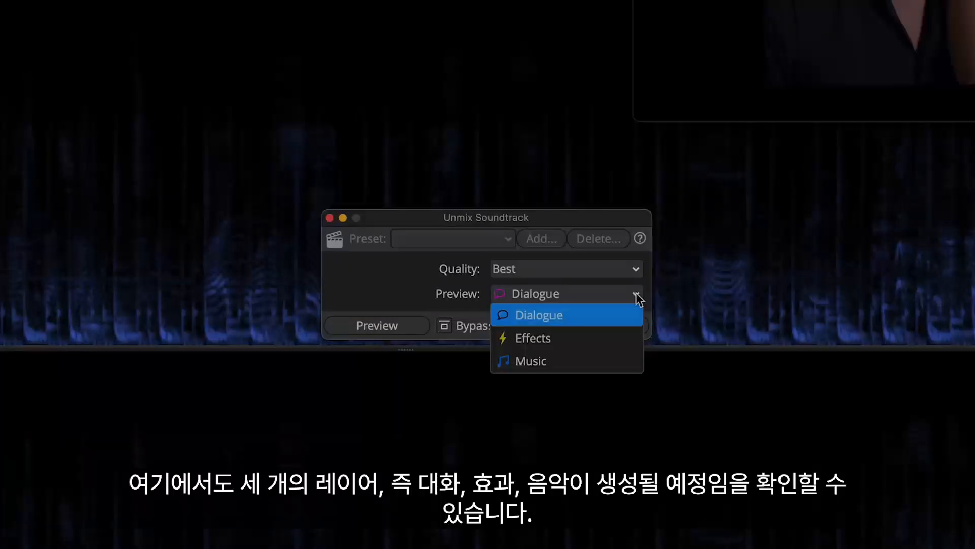
{"action": "left_click", "coordinate": [629, 358]}
{"action": "left_click", "coordinate": [628, 333]}
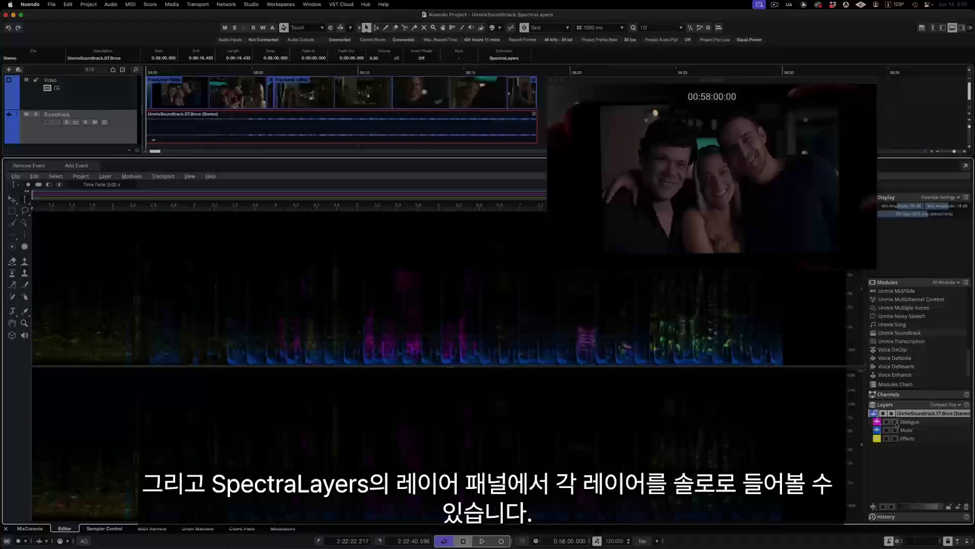
- Solo and play the Dialogue, Music and Effects layers one after another to check how the soundtrack was separated
{"action": "left_click", "coordinate": [896, 423]}
{"action": "key", "text": "space"}
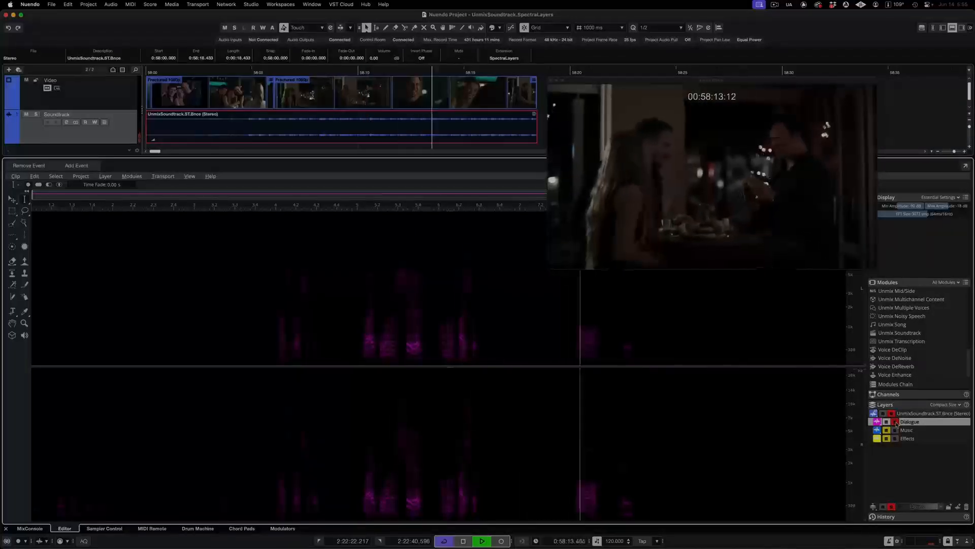
{"action": "left_click", "coordinate": [907, 430]}
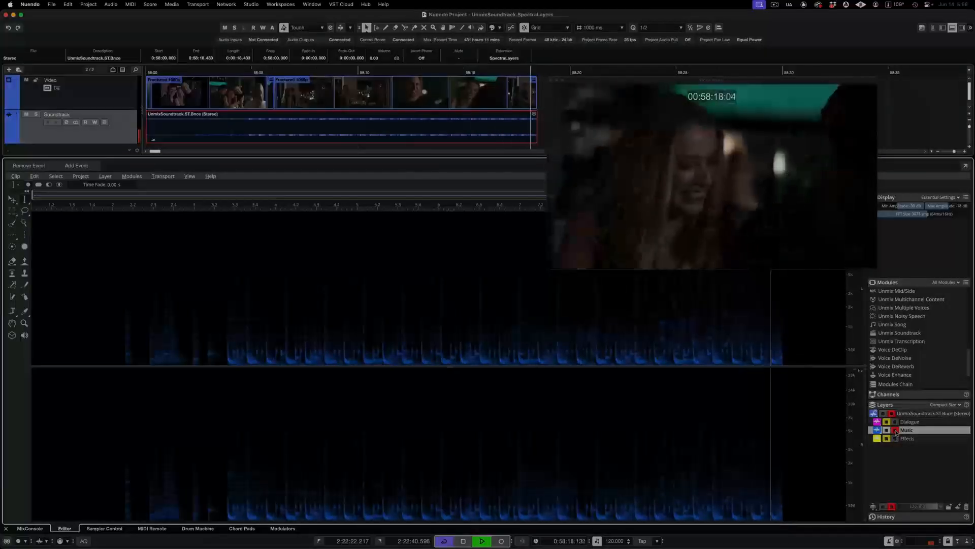
{"action": "left_click", "coordinate": [895, 438]}
{"action": "key", "text": "space"}
{"action": "key", "text": "space"}
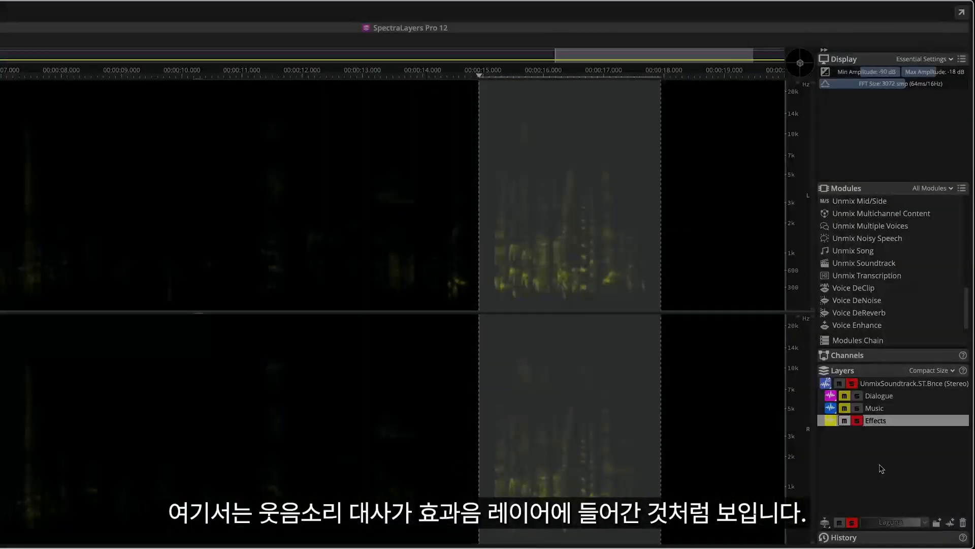
- Cut the laughter selected between 15 and 18 s from the Effects layer to the Dialogue layer, and play Dialogue soloed
{"action": "key", "text": "space"}
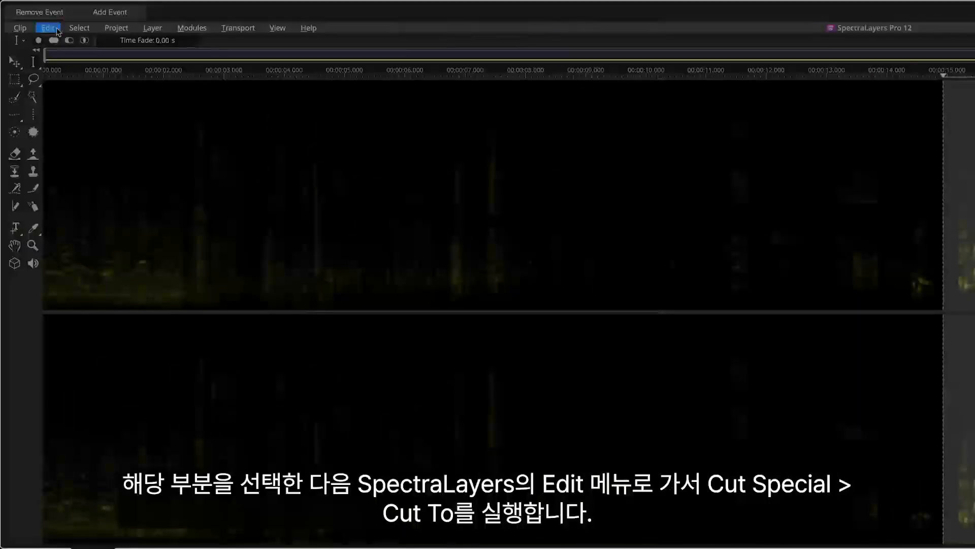
{"action": "left_click", "coordinate": [48, 28]}
{"action": "mouse_move", "coordinate": [111, 97]}
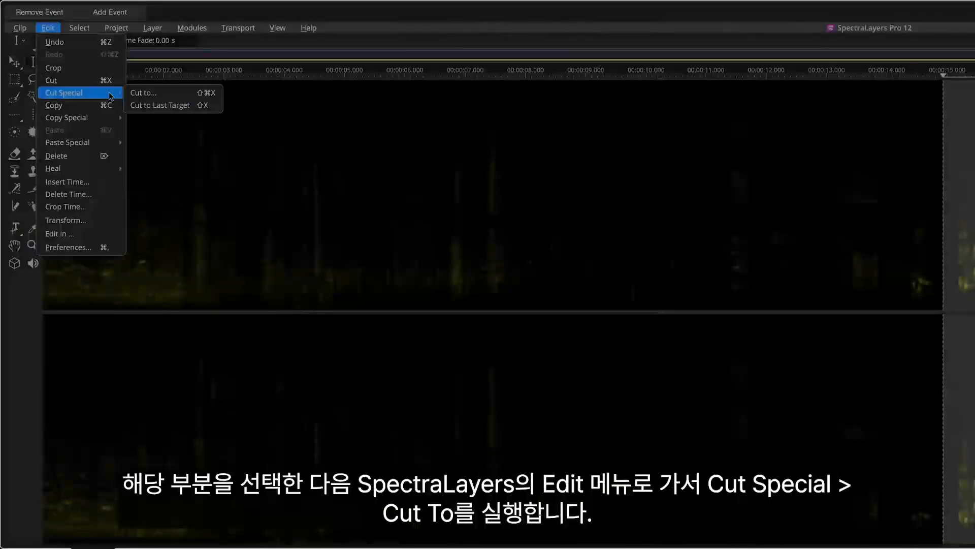
{"action": "left_click", "coordinate": [188, 96]}
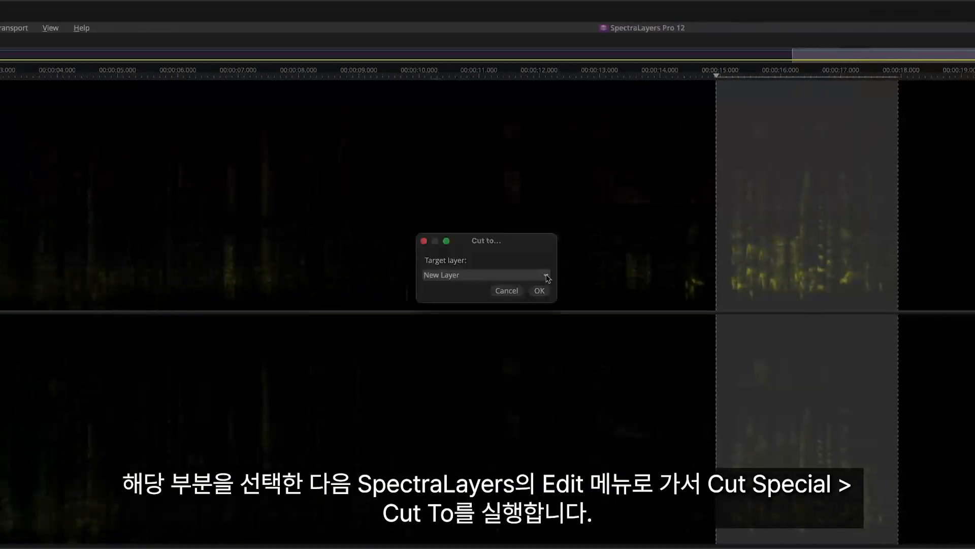
{"action": "left_click", "coordinate": [546, 278]}
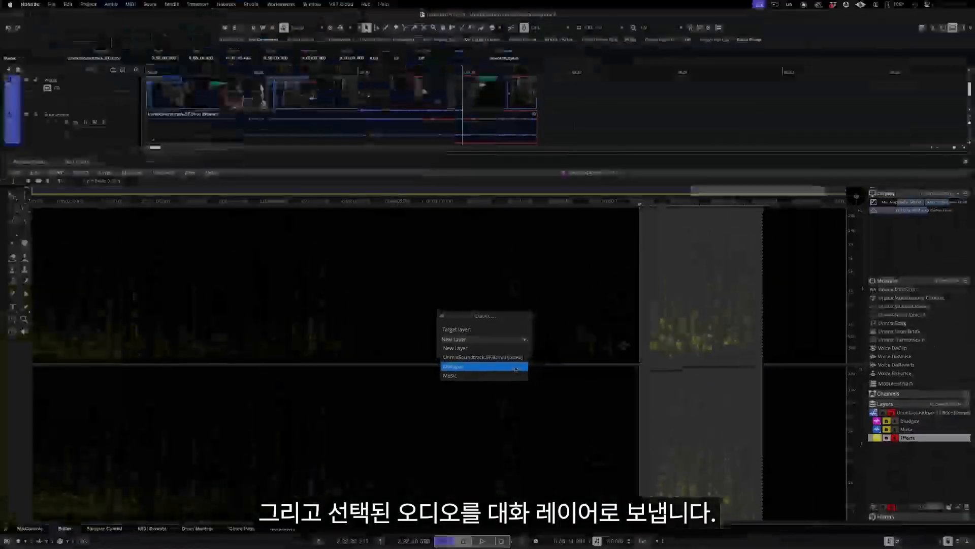
{"action": "left_click", "coordinate": [533, 319]}
{"action": "left_click", "coordinate": [538, 294]}
{"action": "left_click", "coordinate": [896, 422]}
{"action": "key", "text": "space"}
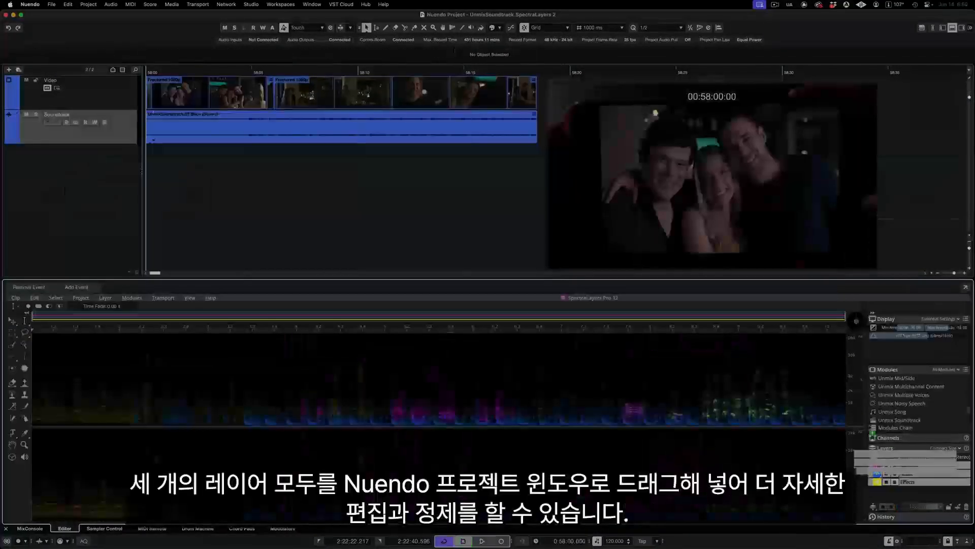
- Place the Dialogue, Music and Effects layers together in the Nuendo project window below the Soundtrack track
{"action": "left_click_drag", "start_coordinate": [907, 473], "coordinate": [203, 179]}
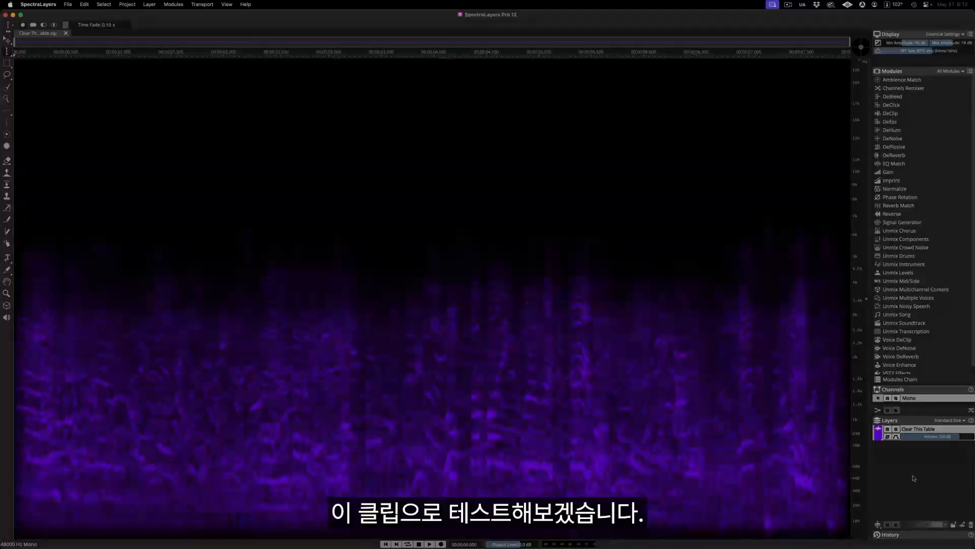
- In SpectraLayers, play the Clear This Table clip and apply Unmix Noisy Speech to split it into Speech and Noise layers
{"action": "key", "text": "space"}
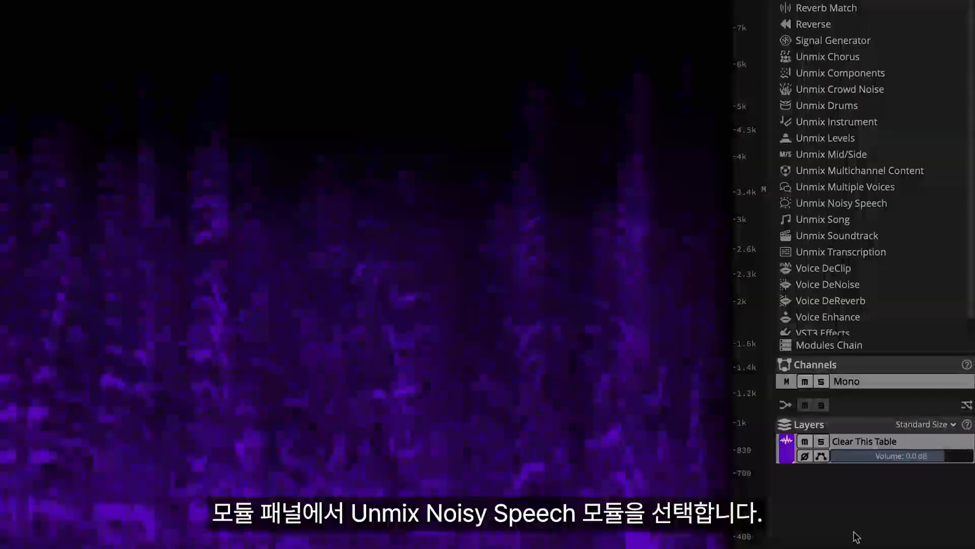
{"action": "left_click", "coordinate": [864, 204]}
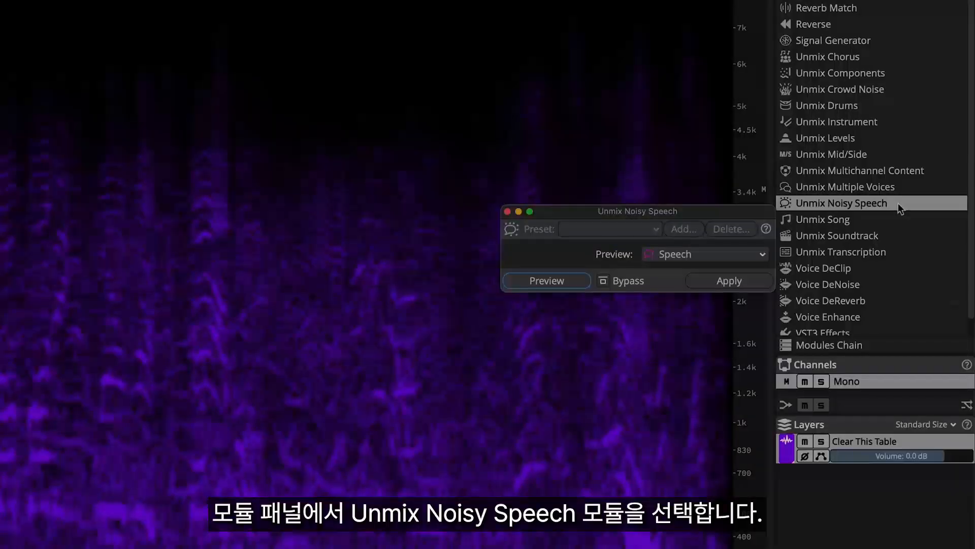
{"action": "left_click", "coordinate": [752, 284]}
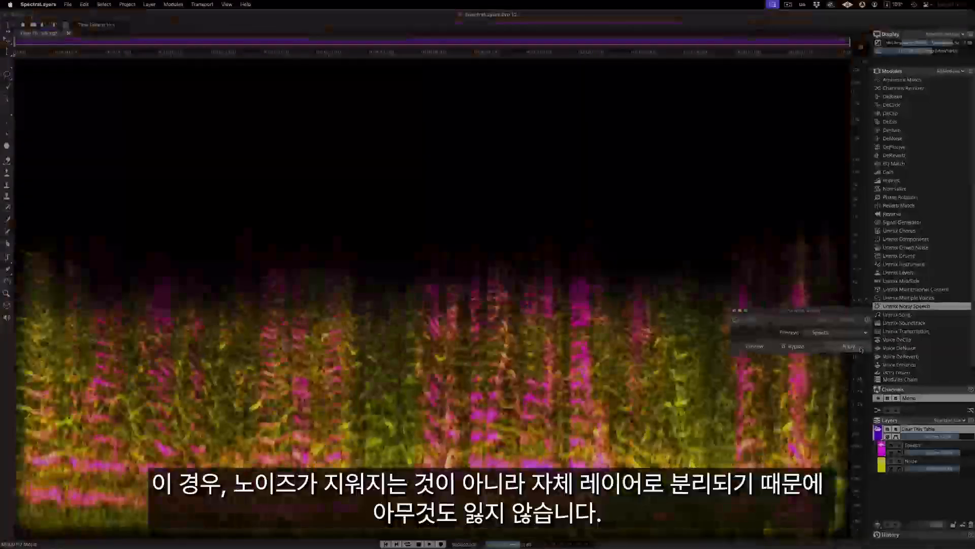
- Solo and play the Speech and Noise layers, and play the Speech layer from SpectraLayers Pro 11 for comparison
{"action": "left_click", "coordinate": [899, 445]}
{"action": "key", "text": "space"}
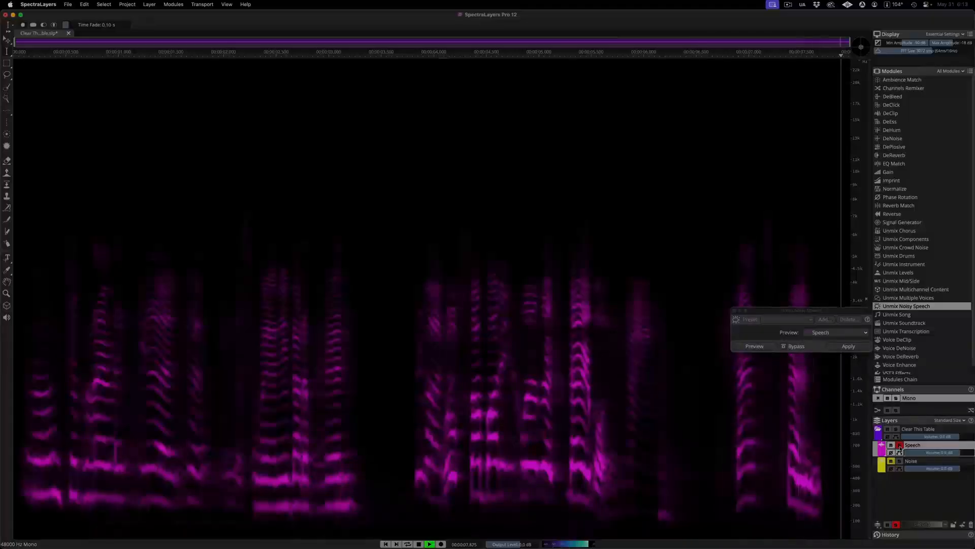
{"action": "left_click", "coordinate": [900, 462]}
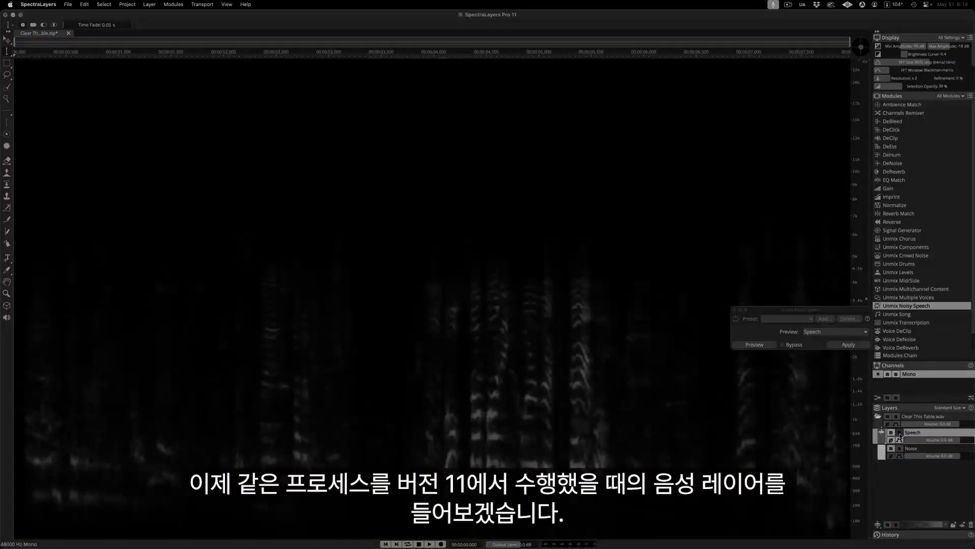
{"action": "key", "text": "space"}
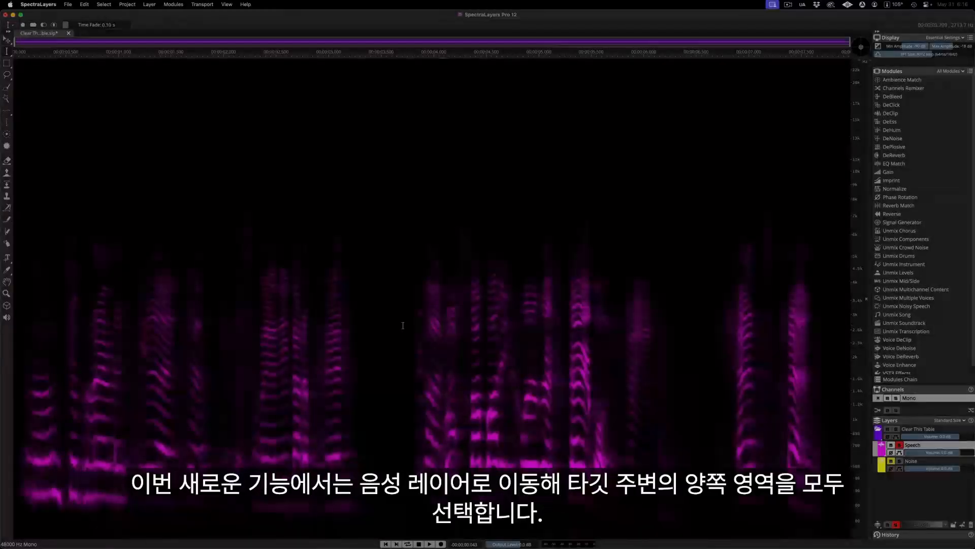
- Cut the Speech audio before about 3.7 s and after about 6.6 s to the Noise layer, and solo Noise
{"action": "left_click_drag", "start_coordinate": [403, 326], "coordinate": [11, 341]}
{"action": "left_click_drag", "start_coordinate": [703, 337], "coordinate": [862, 331]}
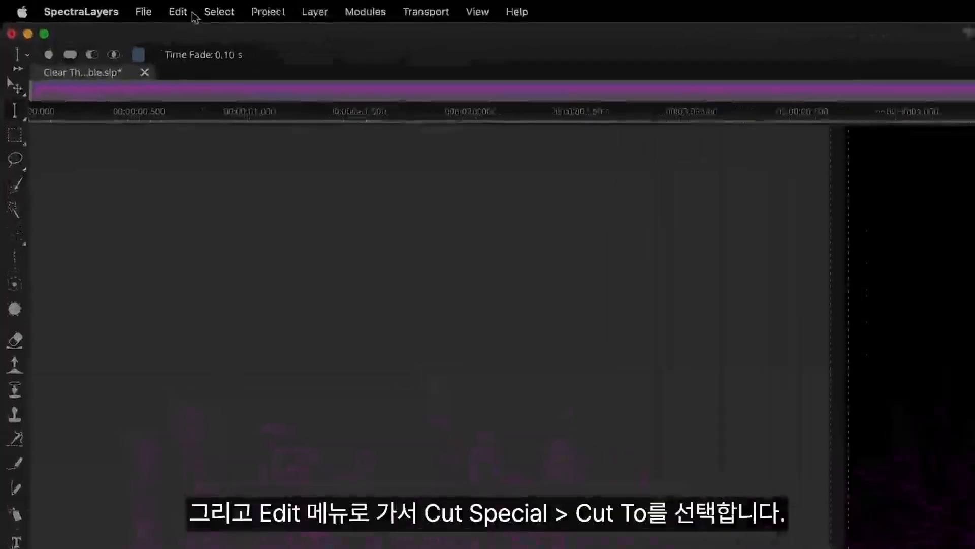
{"action": "left_click", "coordinate": [192, 13]}
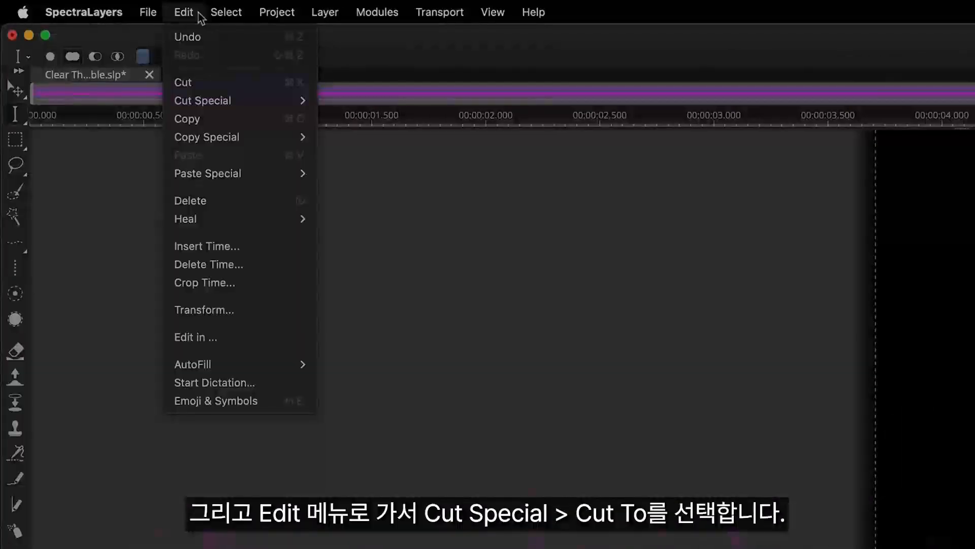
{"action": "mouse_move", "coordinate": [255, 101]}
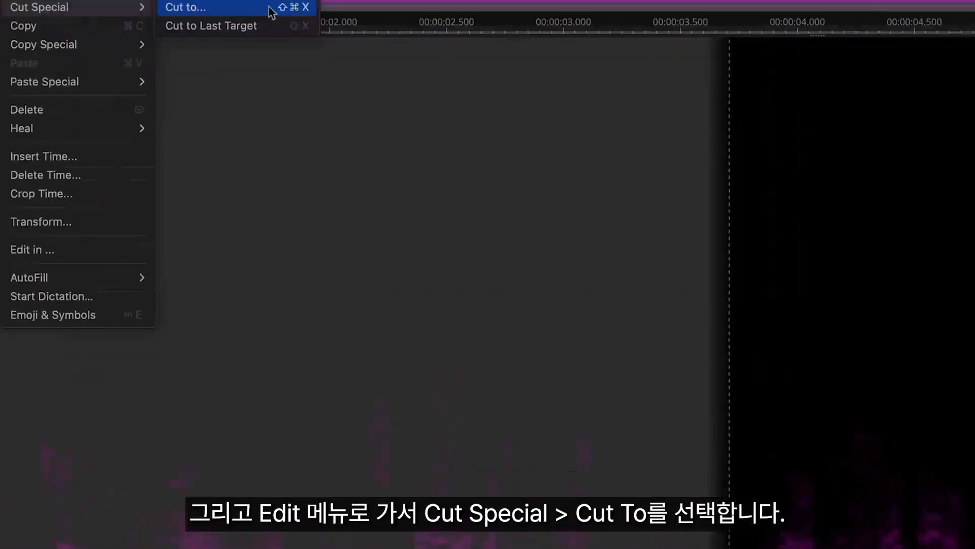
{"action": "left_click", "coordinate": [428, 105]}
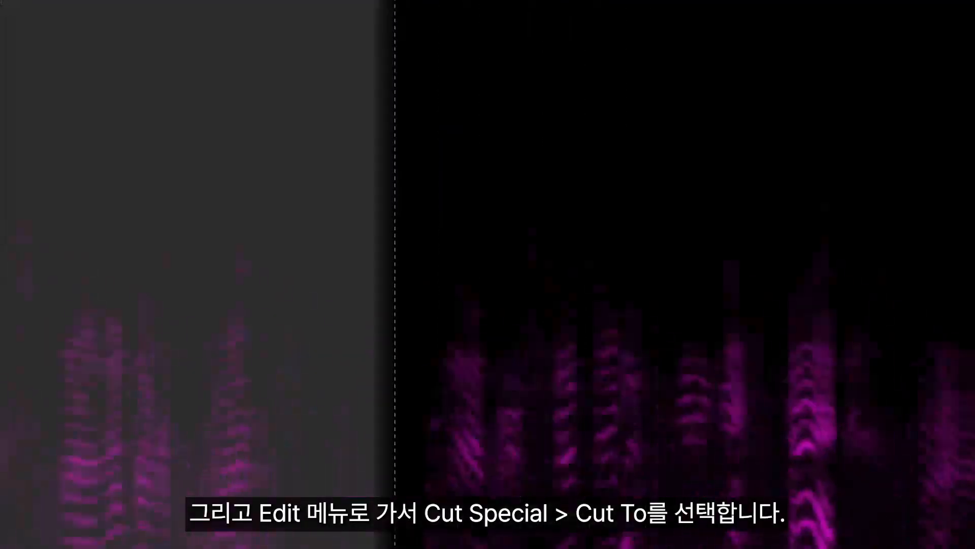
{"action": "left_click", "coordinate": [556, 286]}
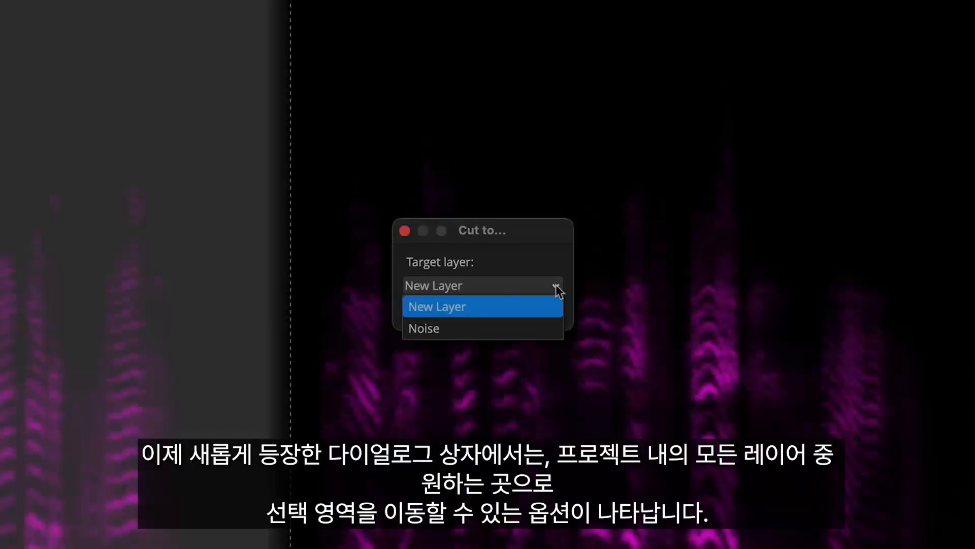
{"action": "left_click", "coordinate": [553, 329]}
{"action": "left_click", "coordinate": [553, 311]}
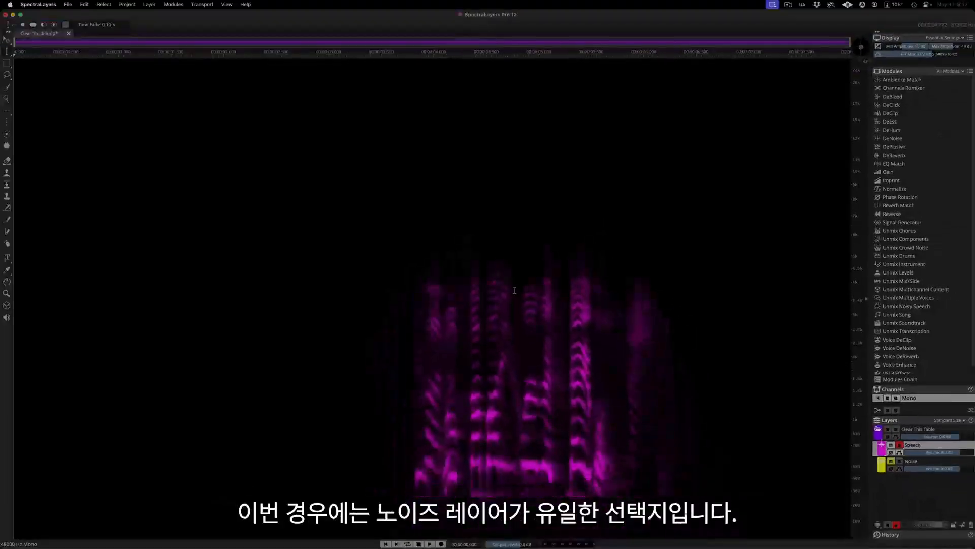
{"action": "left_click", "coordinate": [899, 461]}
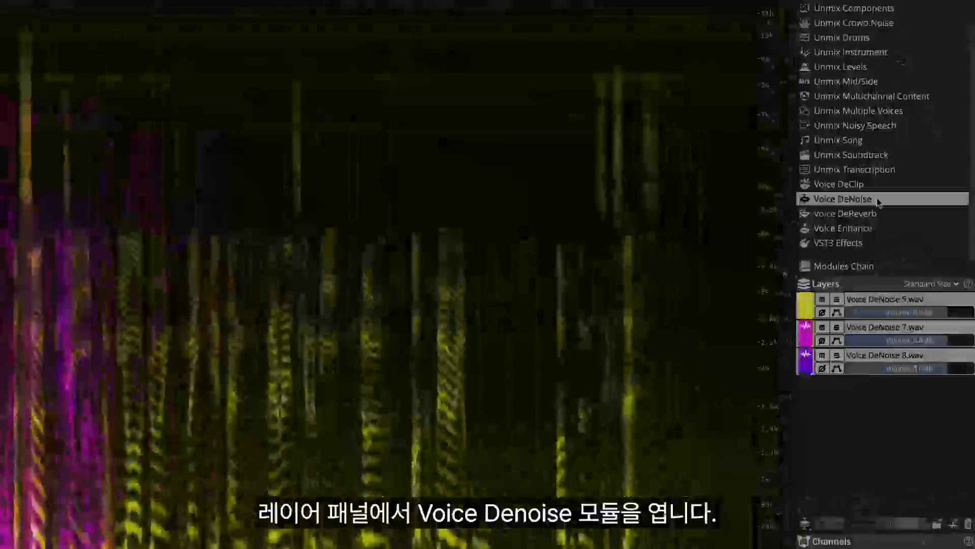
- Apply Voice DeNoise to the three selected layers with Background set to Noise, 100% reduction ratio and Reduce Background
{"action": "left_click", "coordinate": [877, 201]}
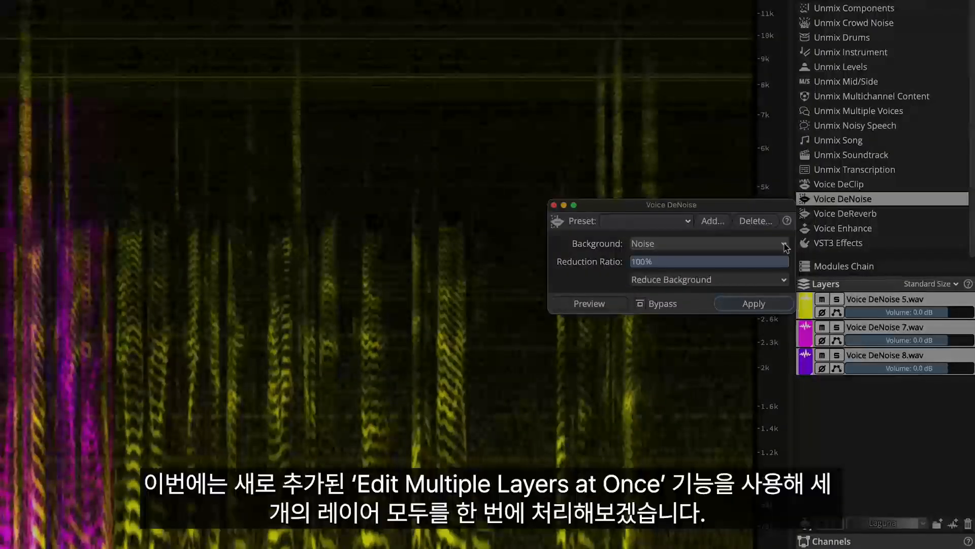
{"action": "left_click", "coordinate": [786, 248]}
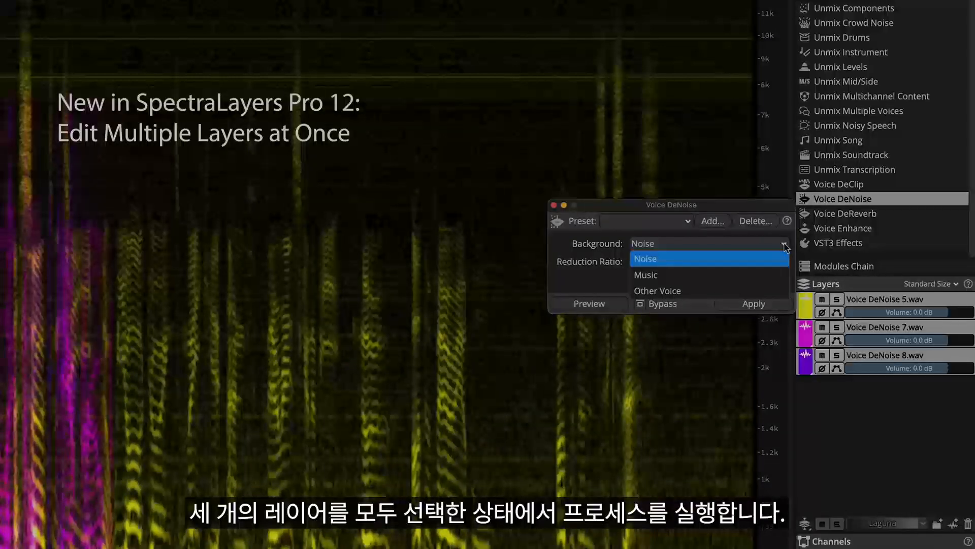
{"action": "left_click", "coordinate": [785, 259]}
{"action": "left_click", "coordinate": [777, 306]}
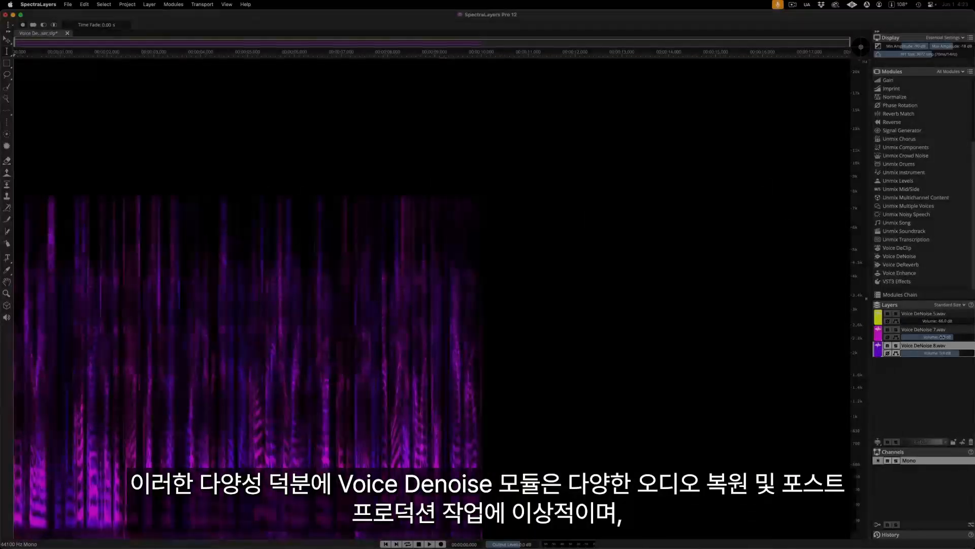
- Lower the volume of the Voice DeNoise 7.wav layer and the Voice DeNoise 8.wav layer
{"action": "left_click_drag", "start_coordinate": [891, 338], "coordinate": [867, 342]}
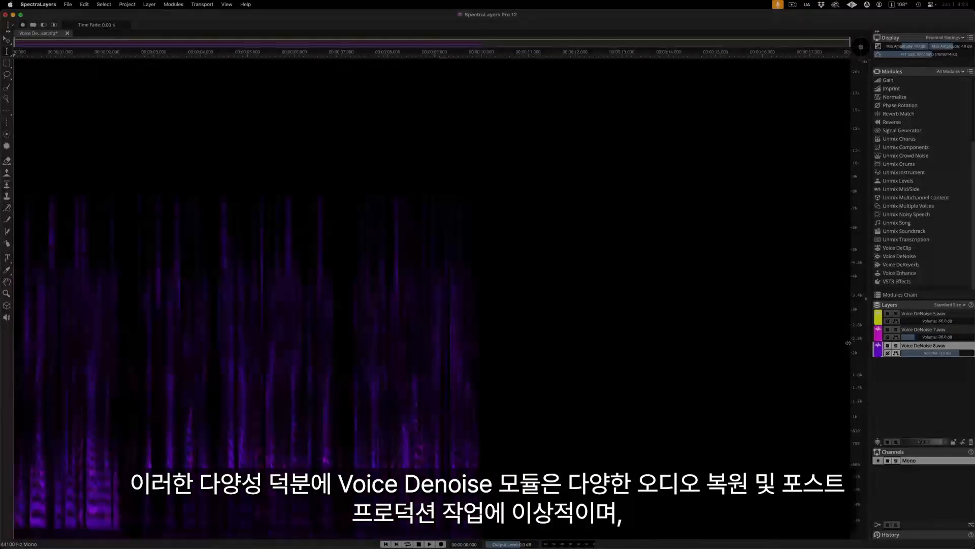
{"action": "left_click_drag", "start_coordinate": [953, 352], "coordinate": [943, 353]}
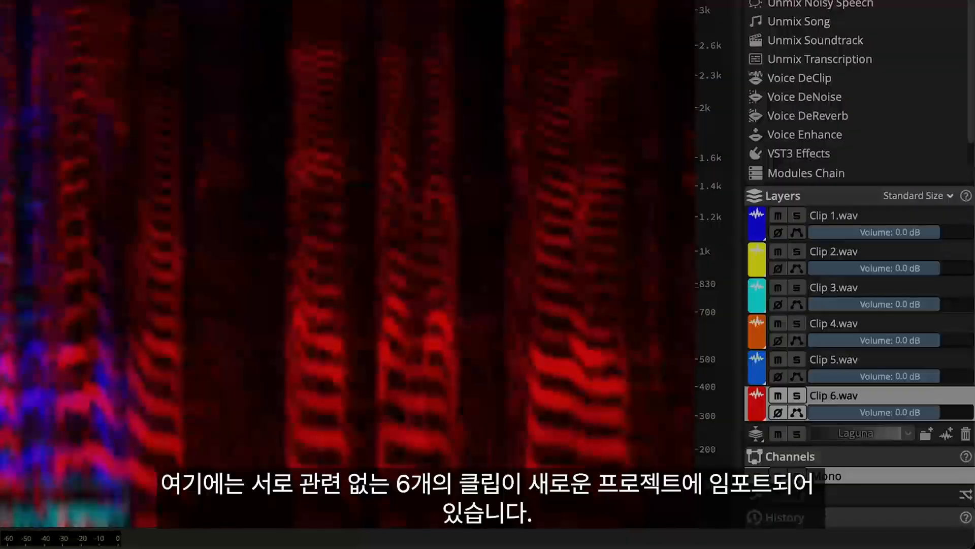
- Select all six layers from Clip 1.wav to Clip 6.wav and apply Voice Enhance to them at a 100% ratio
{"action": "left_click", "coordinate": [958, 217]}
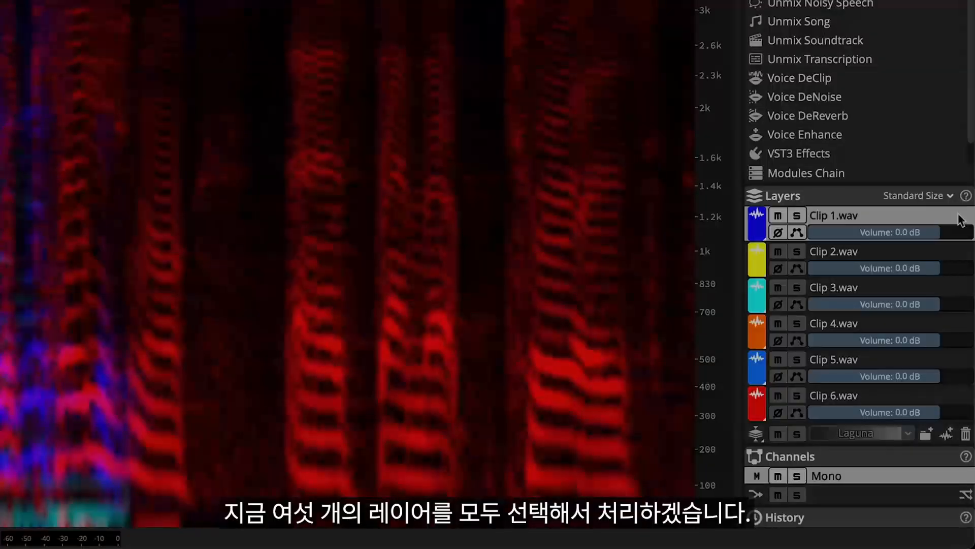
{"action": "left_click", "coordinate": [961, 258], "text": "ctrl"}
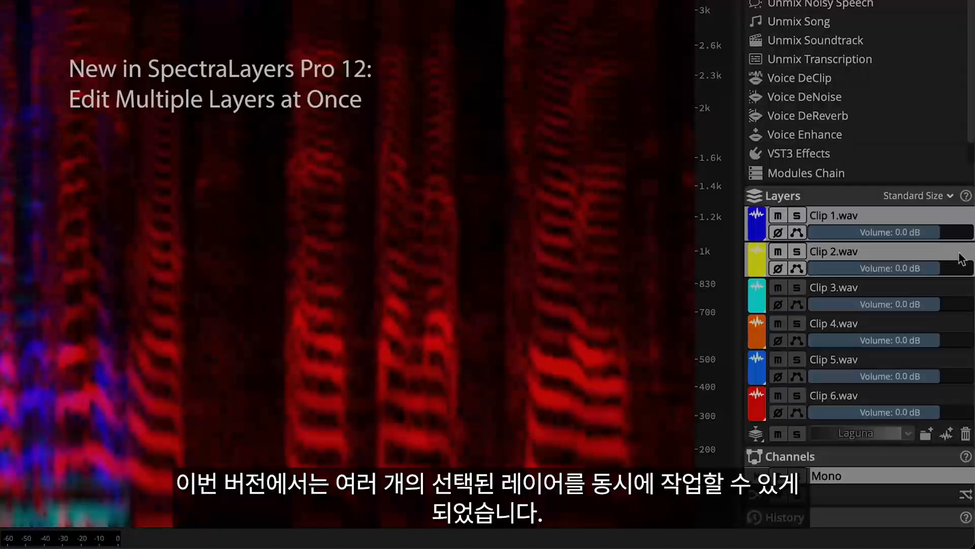
{"action": "left_click", "coordinate": [962, 294], "text": "ctrl"}
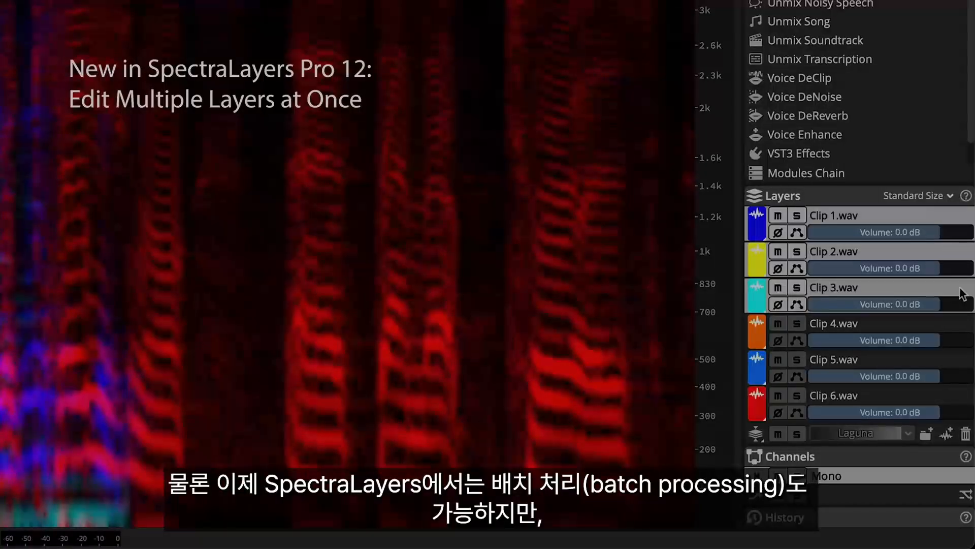
{"action": "left_click", "coordinate": [965, 330], "text": "ctrl"}
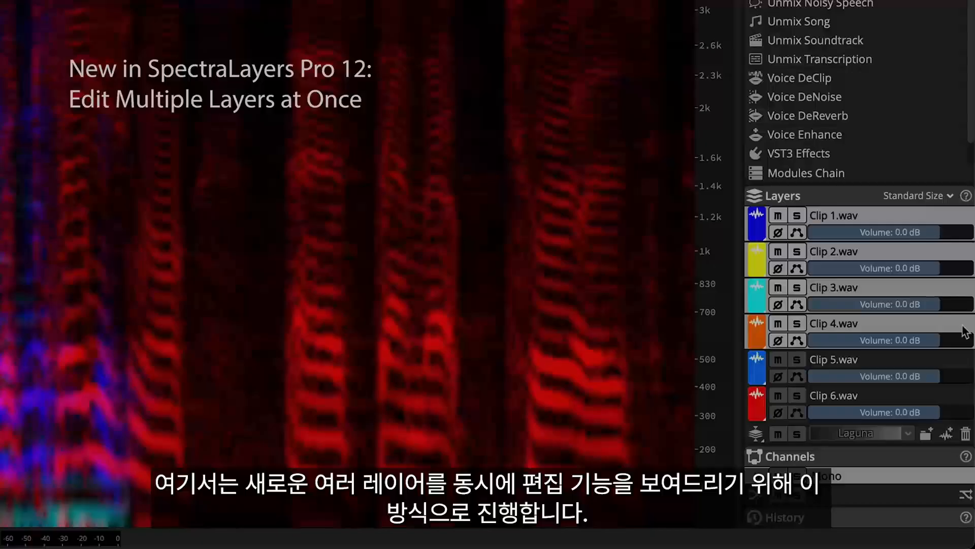
{"action": "left_click", "coordinate": [965, 366], "text": "ctrl"}
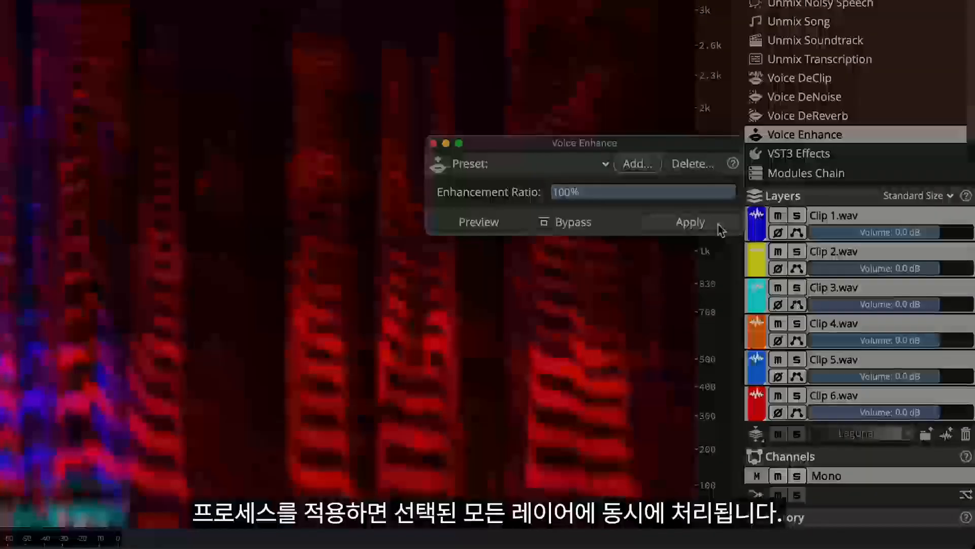
{"action": "left_click", "coordinate": [721, 229]}
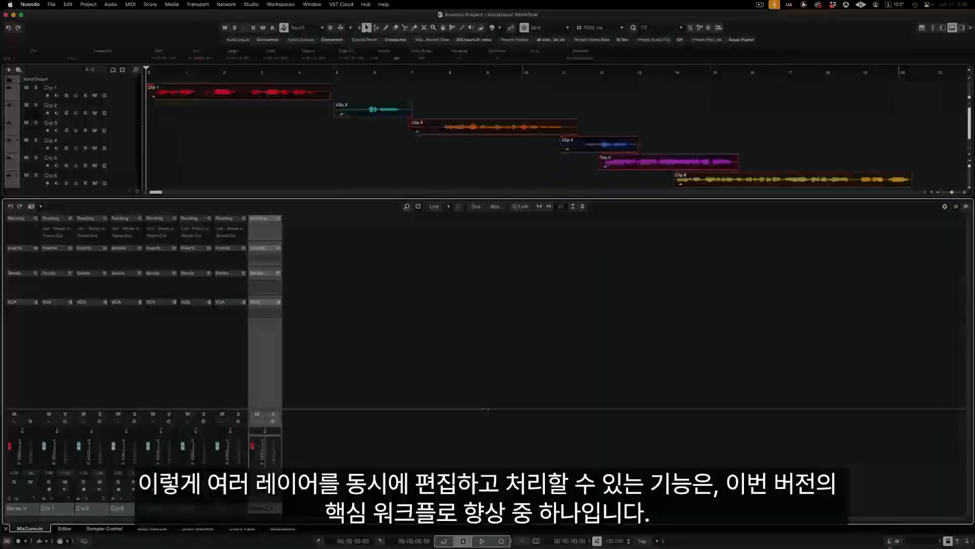
- In Nuendo, open the six selected clip events in SpectraLayers and apply Voice DeNoise with Noise background and 100% reduction to their selected layers
{"action": "left_click", "coordinate": [600, 59]}
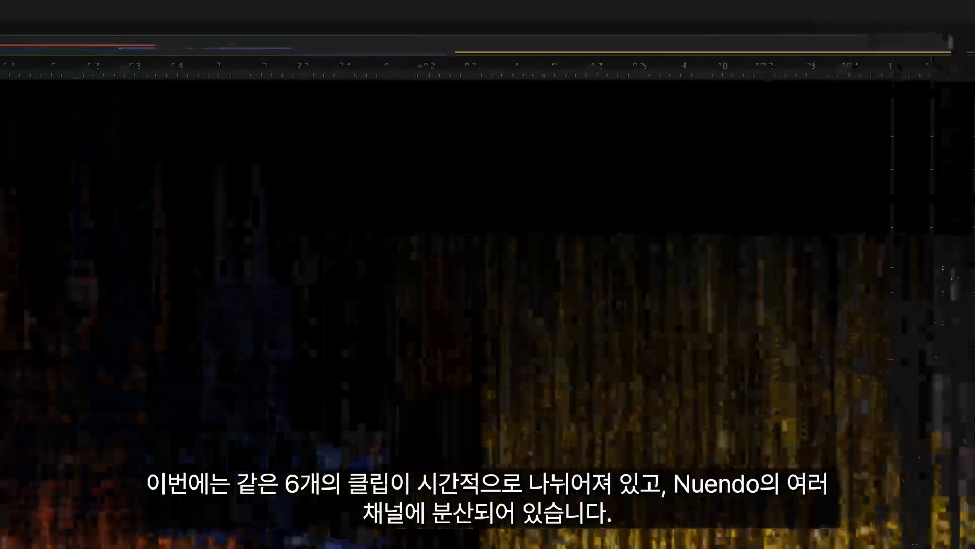
{"action": "left_click", "coordinate": [859, 300]}
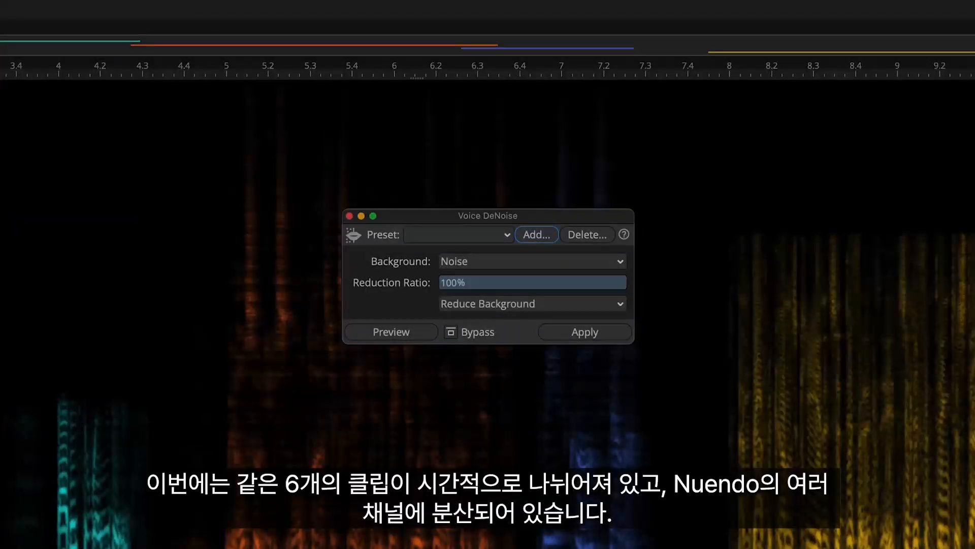
{"action": "left_click", "coordinate": [605, 334]}
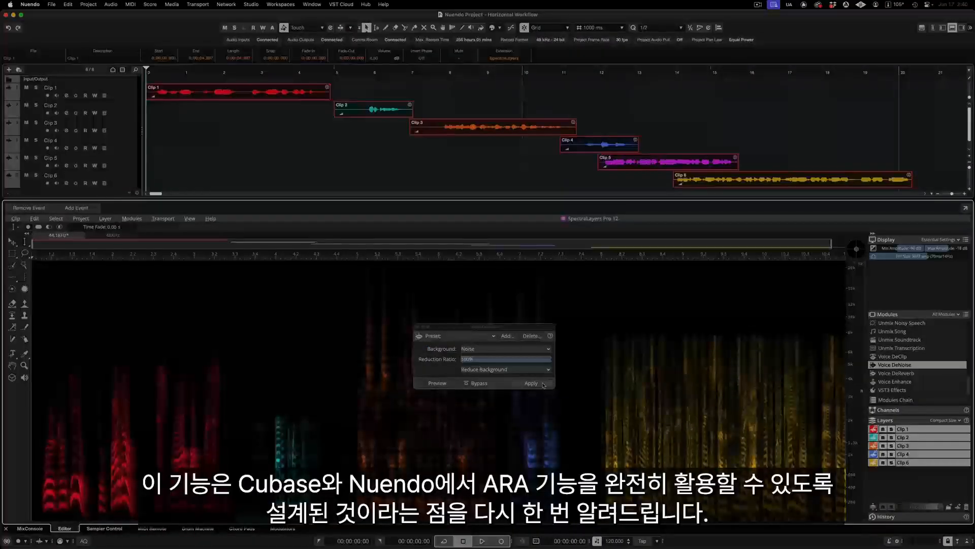
{"action": "left_click", "coordinate": [919, 366]}
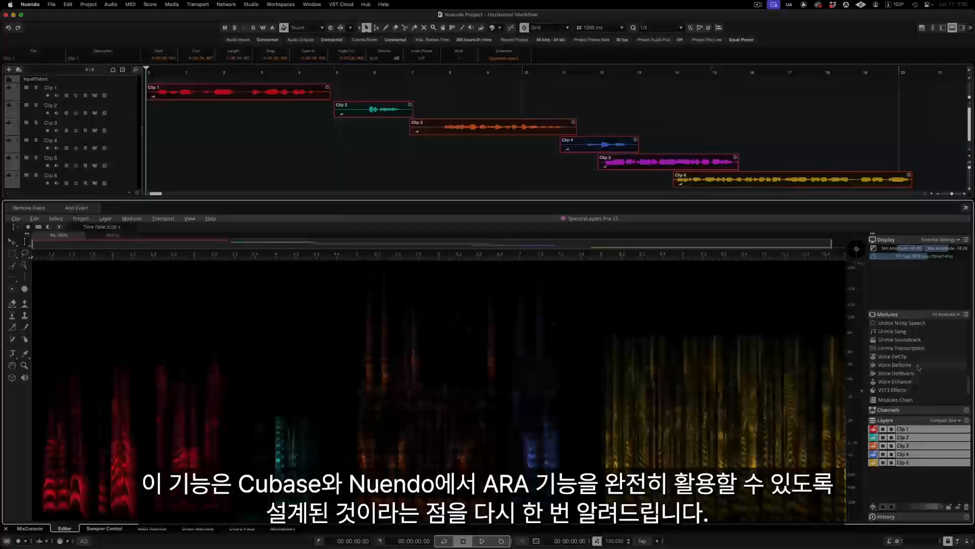